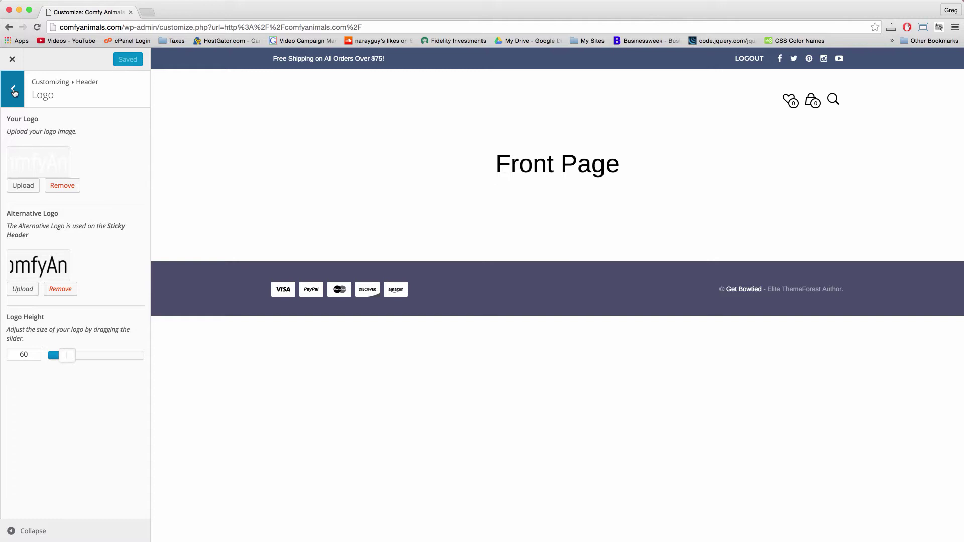
# - Back out of the logo and header settings and close the Customizer to view the live site
pyautogui.click(14, 90)
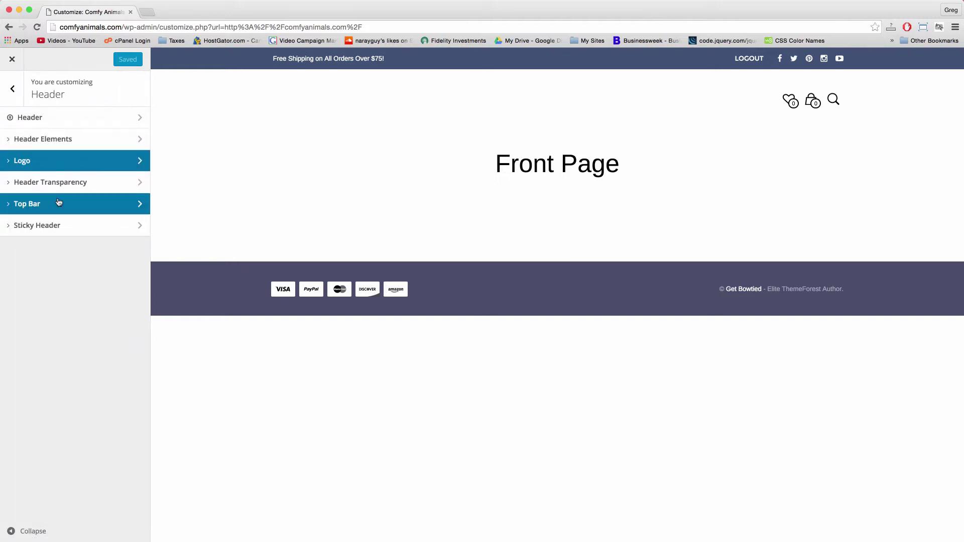
pyautogui.click(13, 89)
pyautogui.click(12, 60)
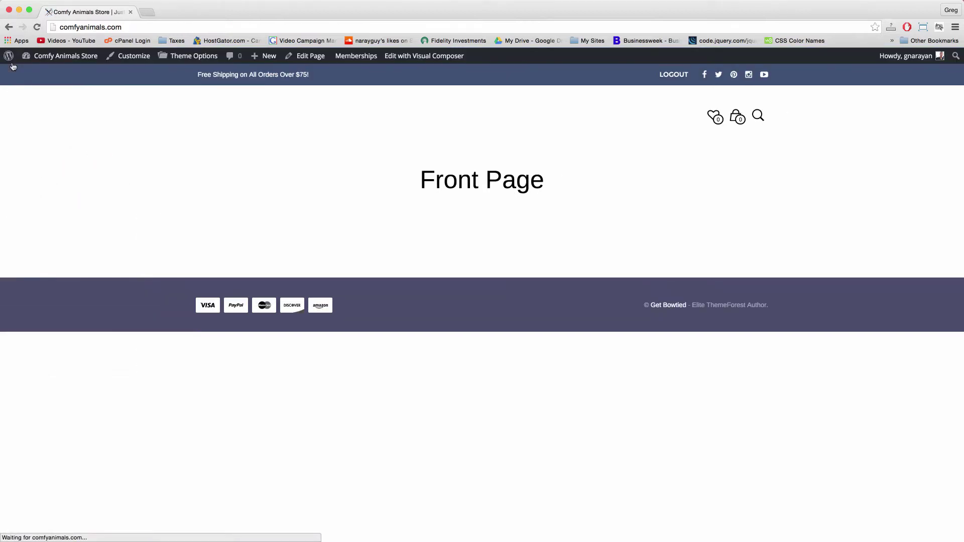
# - Edit the Front Page, choose the Full Width Page template, and update the page
pyautogui.click(309, 57)
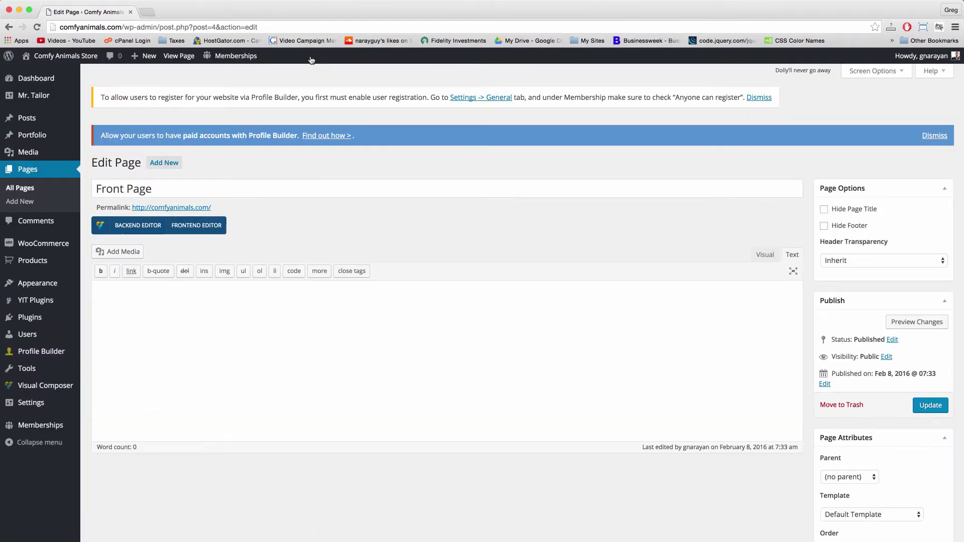
pyautogui.click(174, 193)
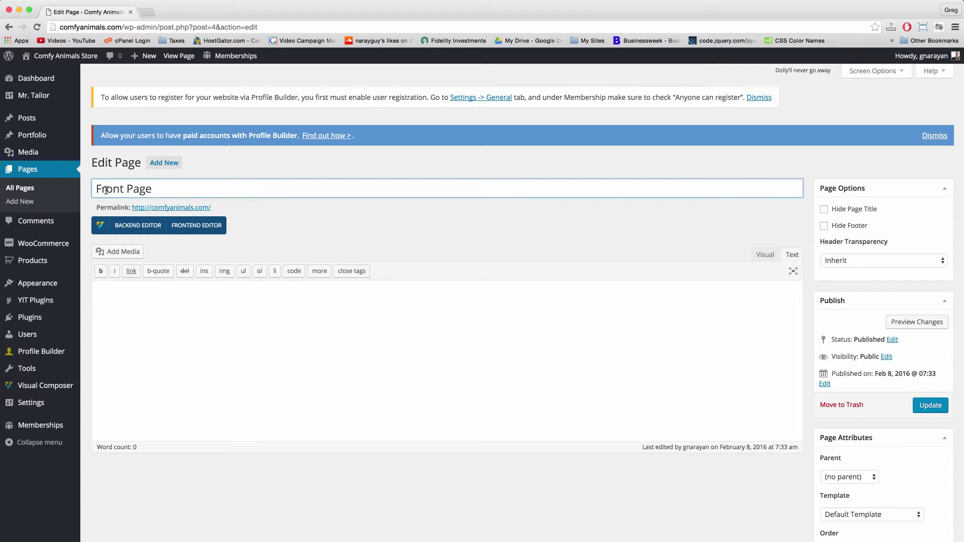
pyautogui.click(239, 329)
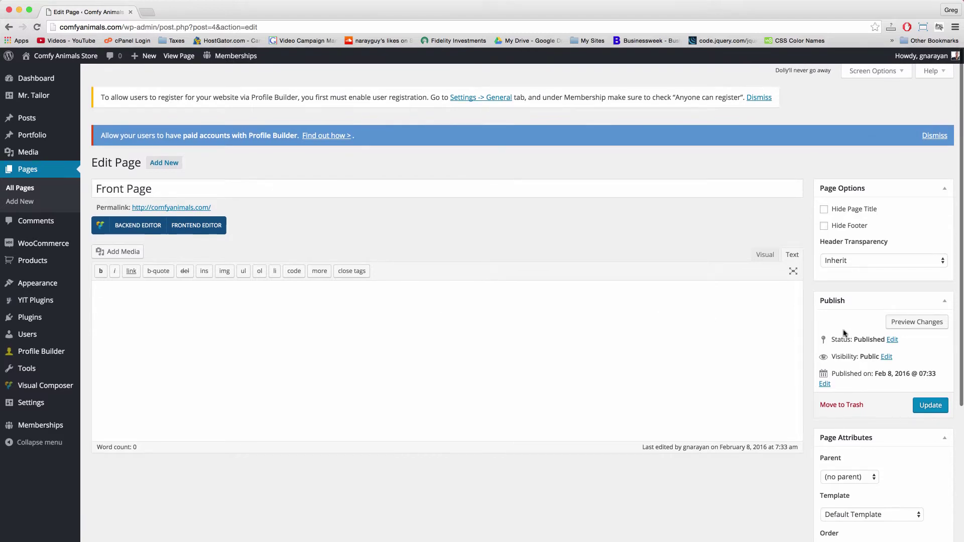
pyautogui.scroll(-3, 816, 346)
pyautogui.click(838, 435)
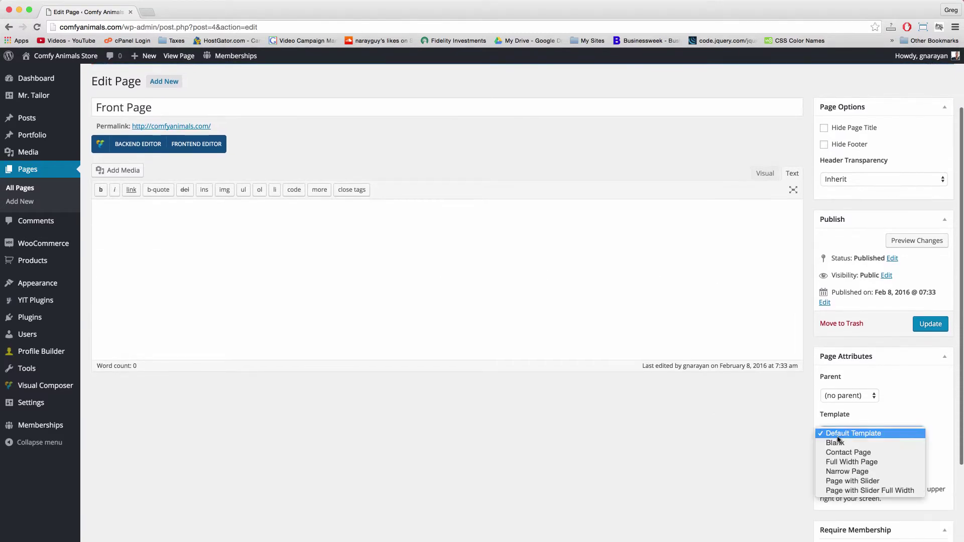
pyautogui.click(836, 462)
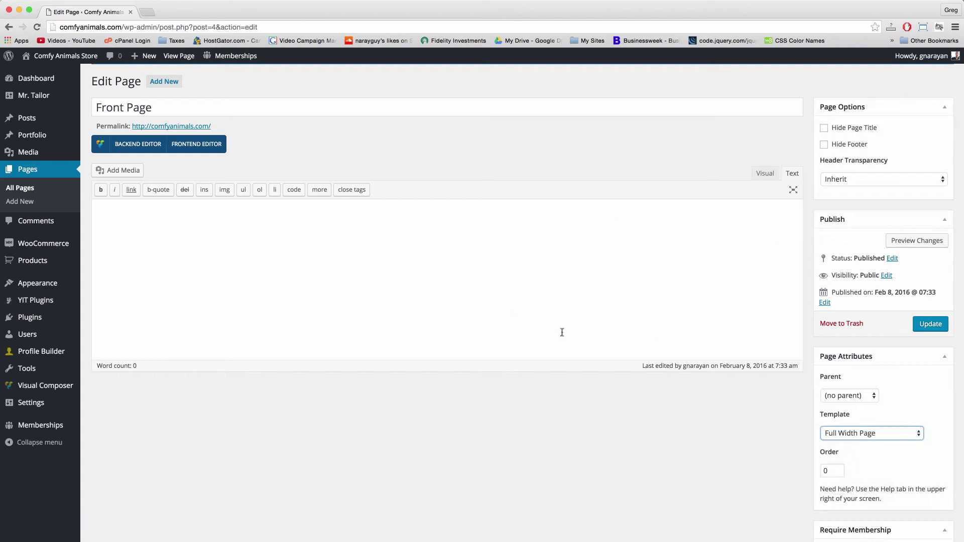
pyautogui.scroll(3, 259, 286)
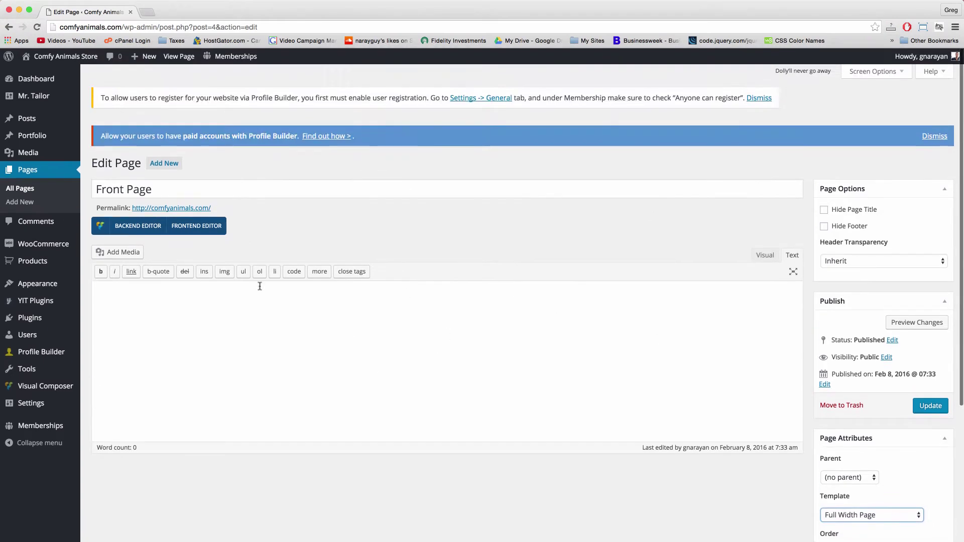
pyautogui.click(929, 405)
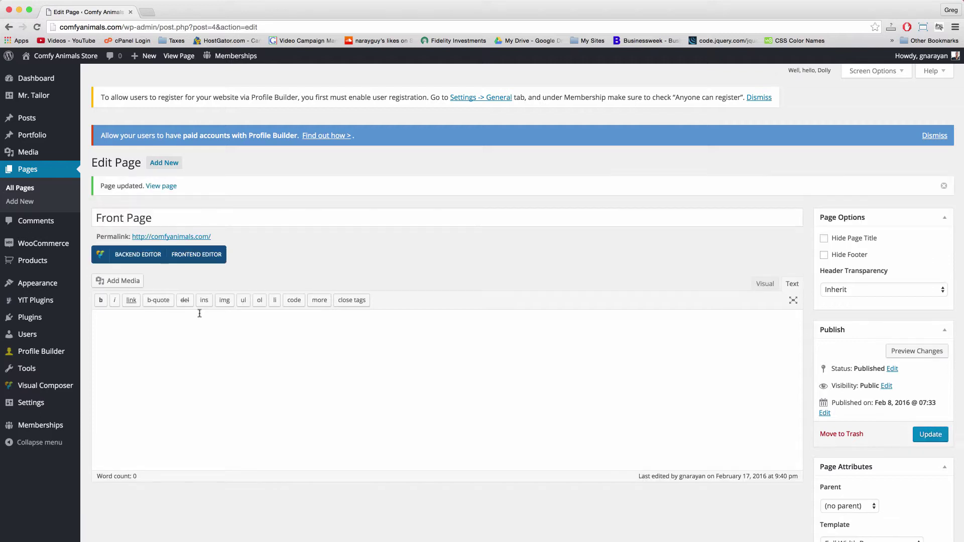
# - Launch the Visual Composer frontend editor on the Front Page and add an empty single-column row
pyautogui.click(207, 256)
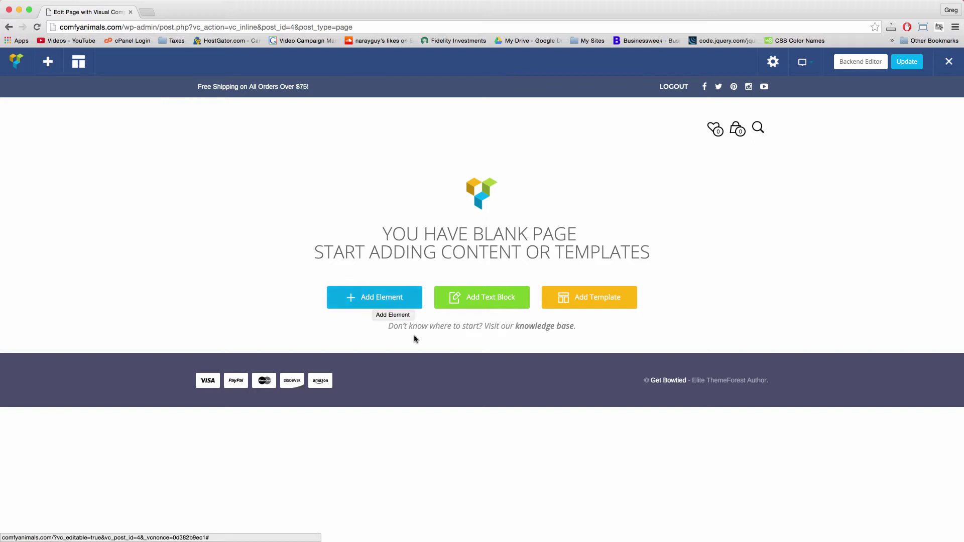
pyautogui.click(386, 298)
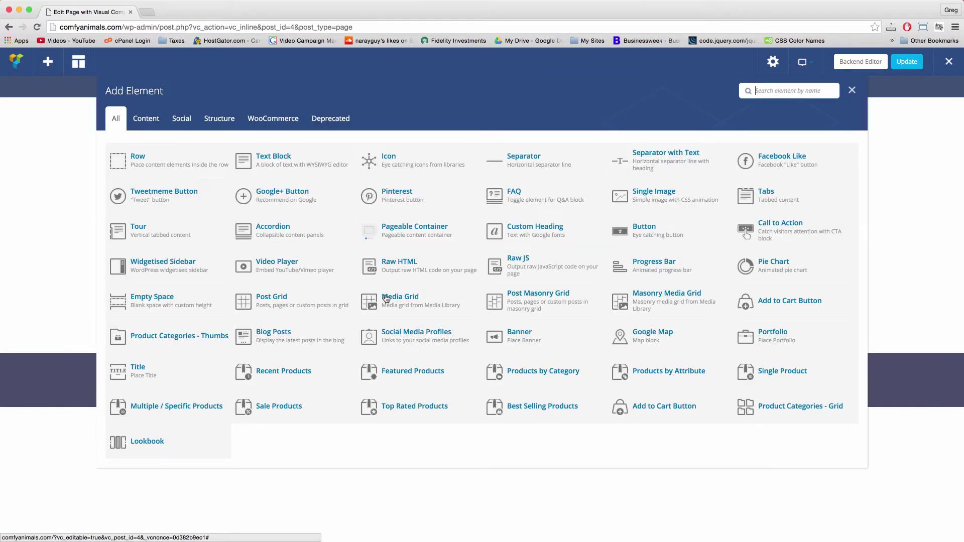
pyautogui.click(163, 157)
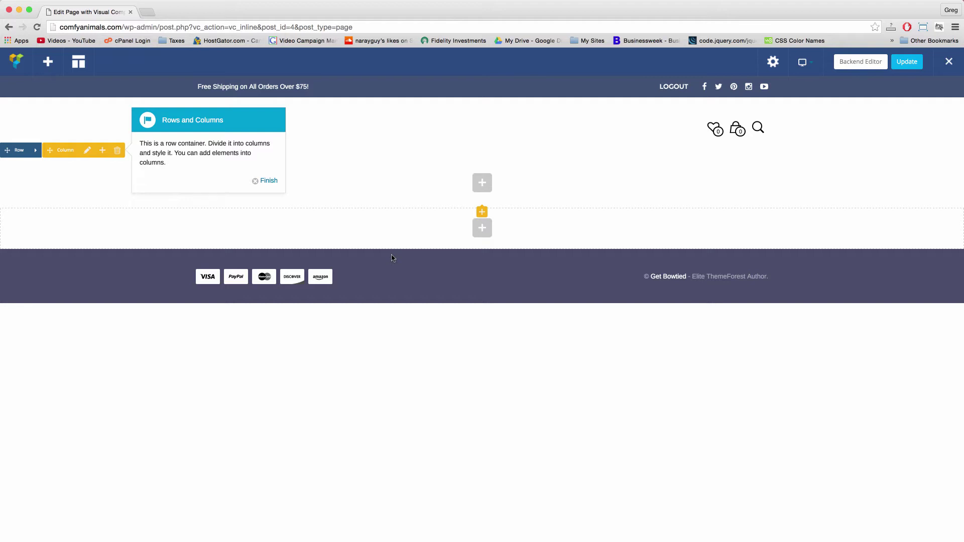
# - Dismiss the rows help tip and insert a Title element into the new row
pyautogui.click(269, 183)
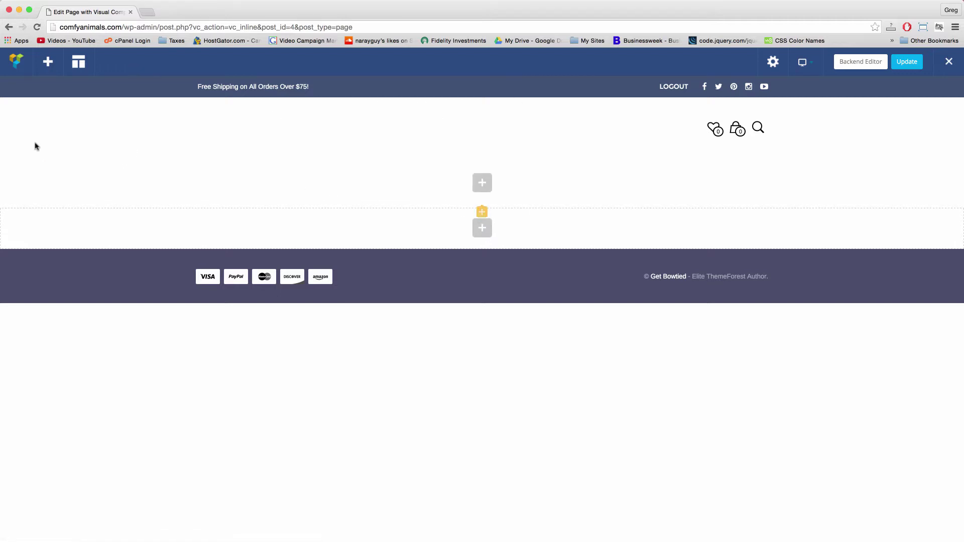
pyautogui.click(483, 184)
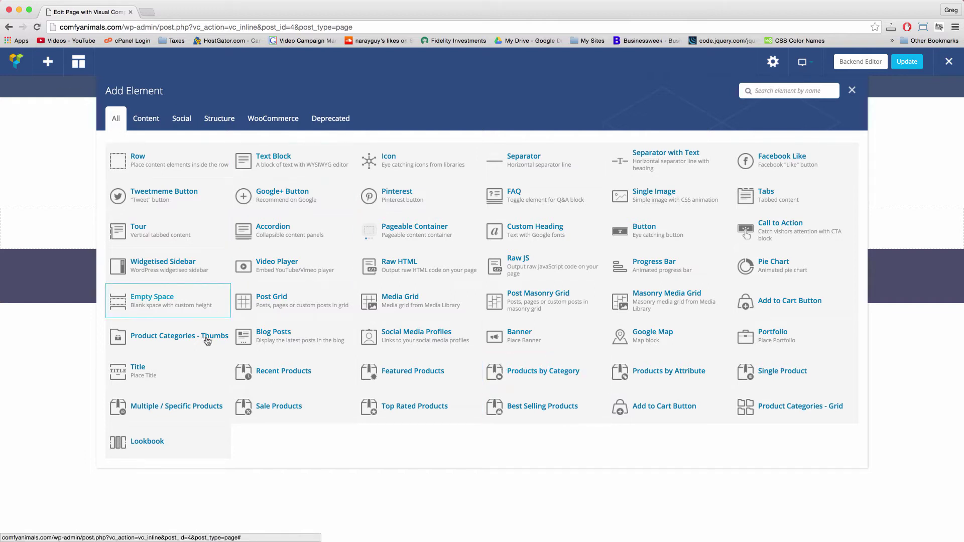
pyautogui.click(189, 378)
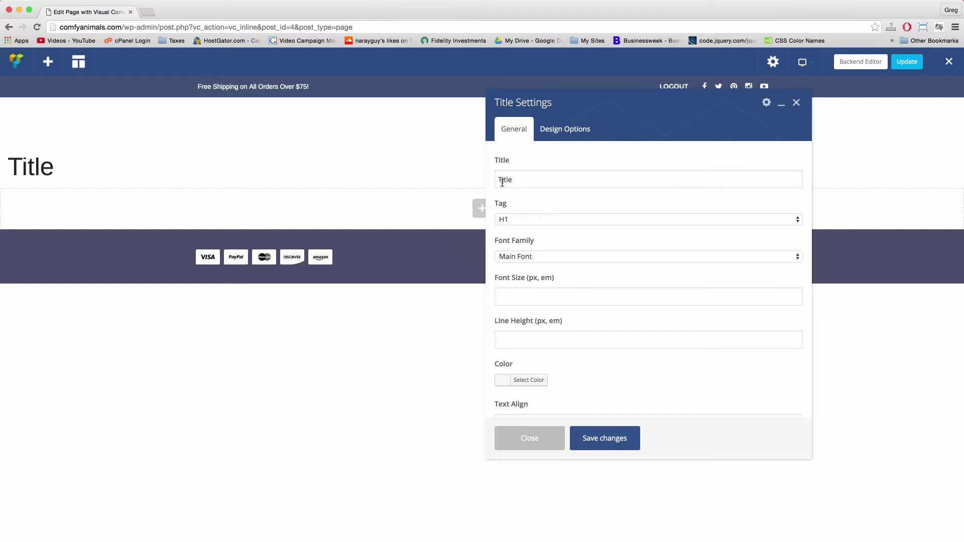
# - Change the title text to 'Comfort Gear for Man and Beast', keeping H1 and Main Font
pyautogui.doubleClick(502, 183)
pyautogui.write('Comfort Gear for Man and Beast')
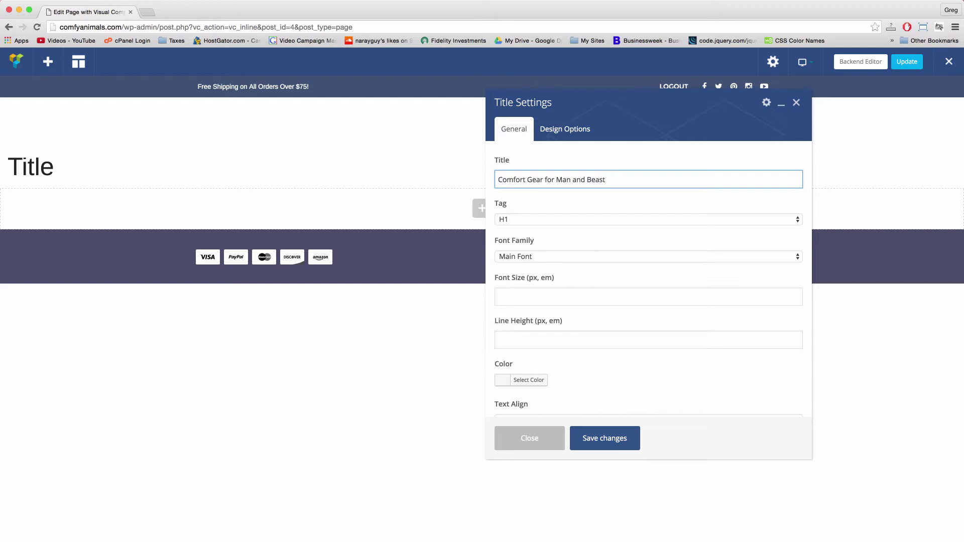
pyautogui.click(528, 219)
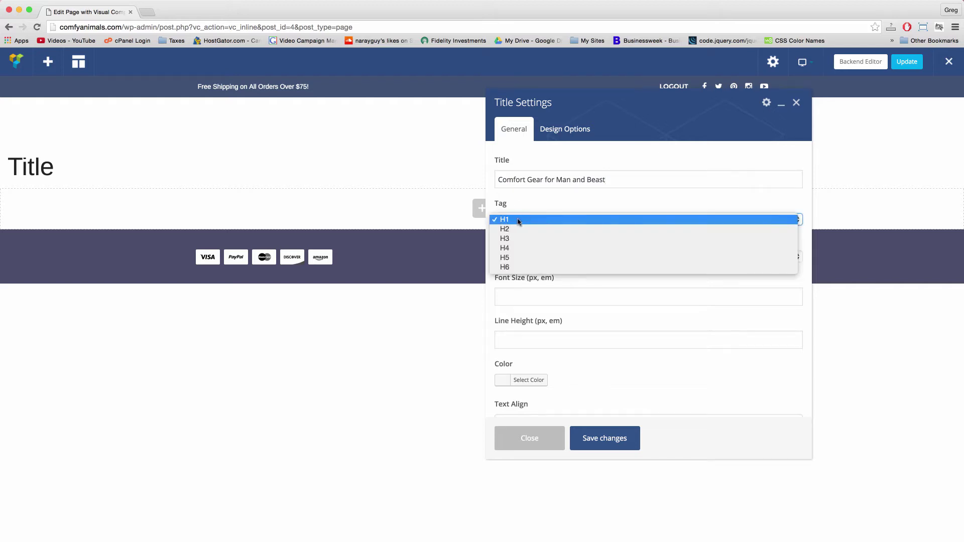
pyautogui.click(506, 221)
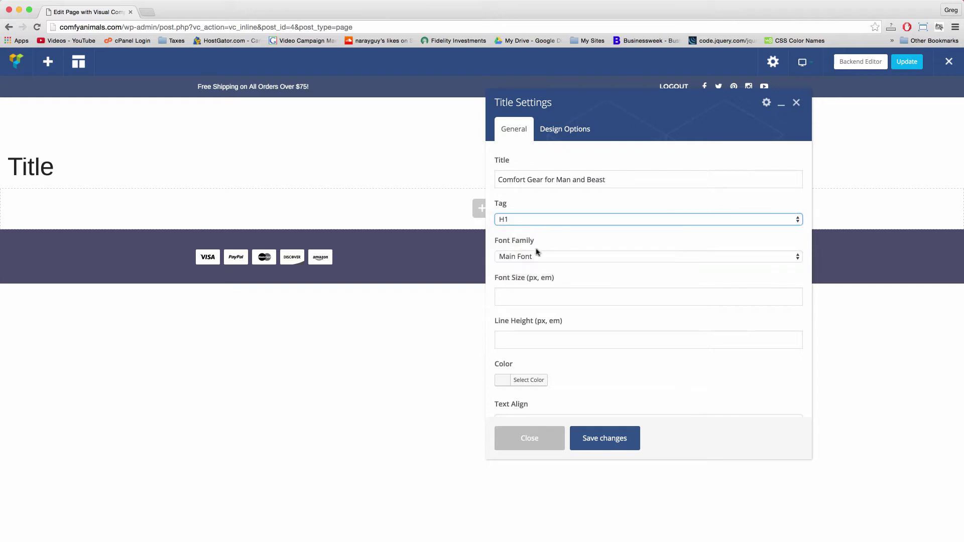
pyautogui.click(516, 259)
pyautogui.click(515, 259)
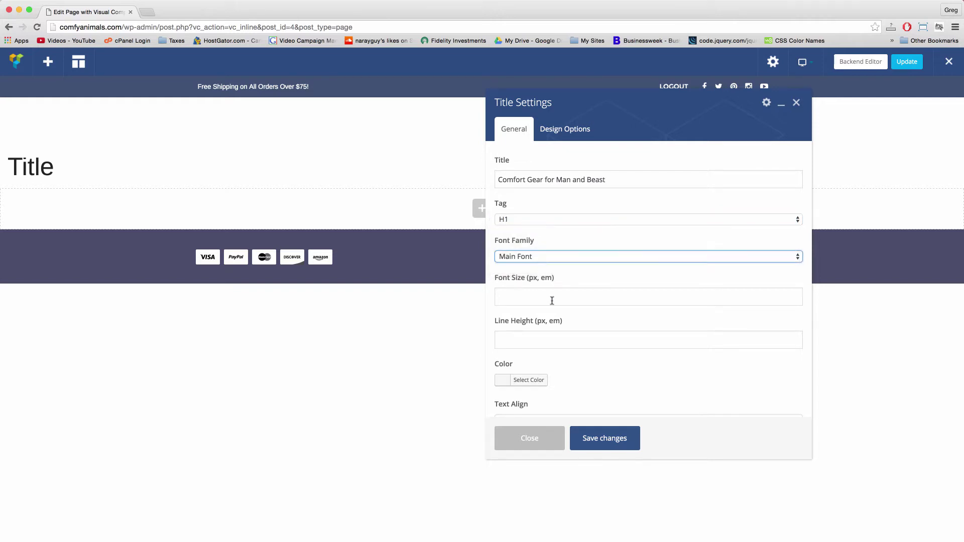
# - Make the title colour white and set its text alignment to Center
pyautogui.scroll(-3, 552, 301)
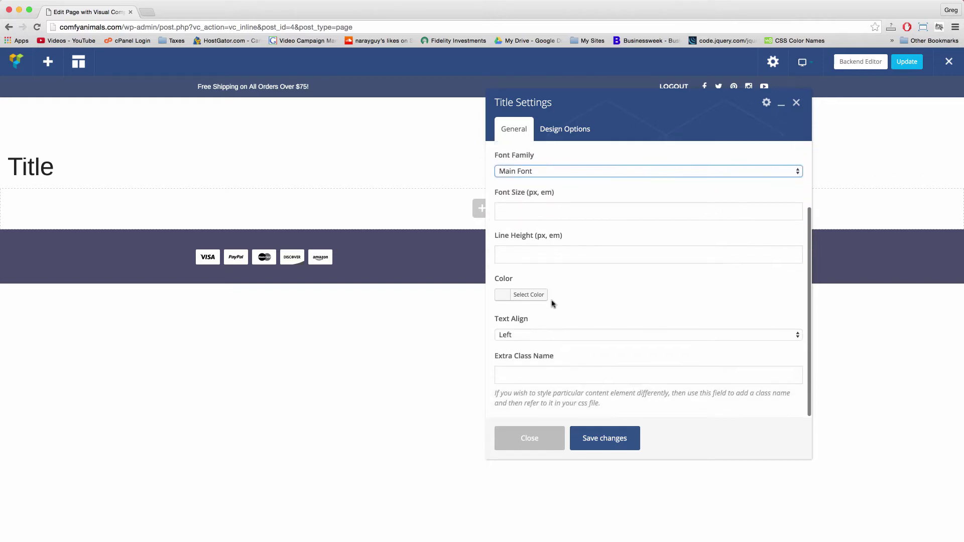
pyautogui.click(503, 296)
pyautogui.click(517, 411)
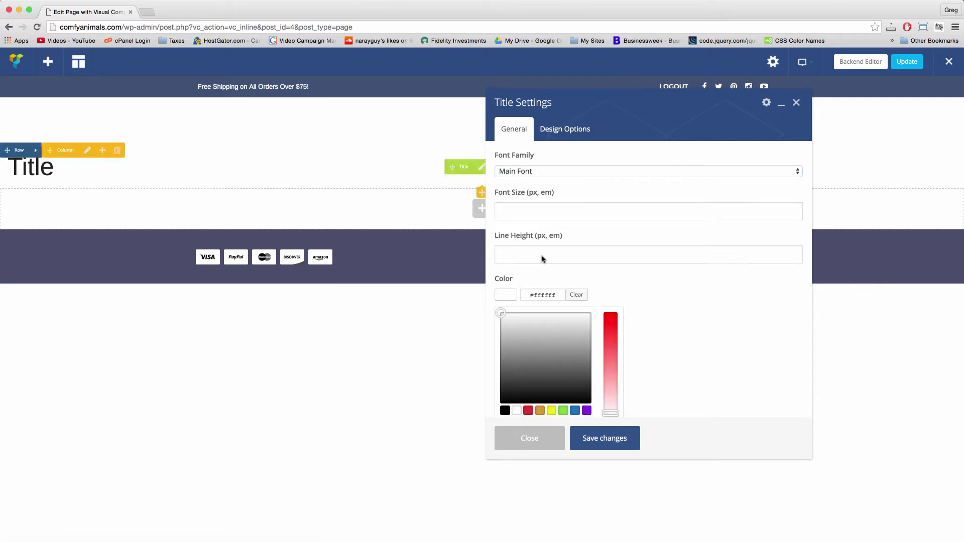
pyautogui.click(612, 443)
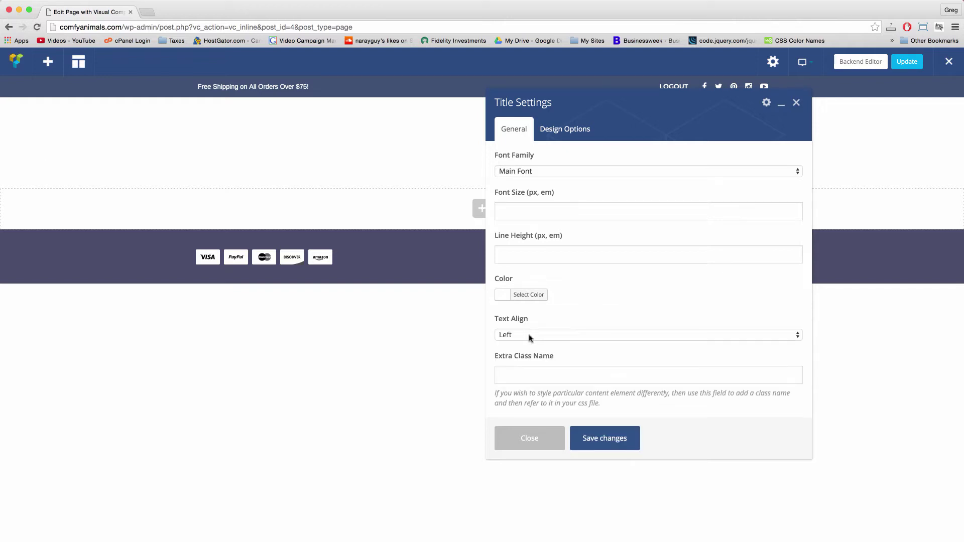
pyautogui.click(530, 337)
pyautogui.click(526, 346)
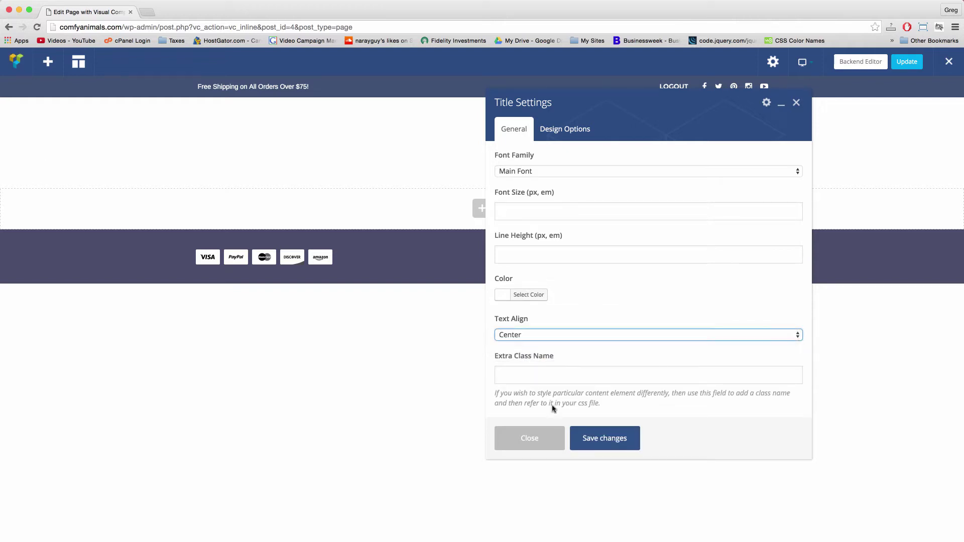
pyautogui.click(585, 442)
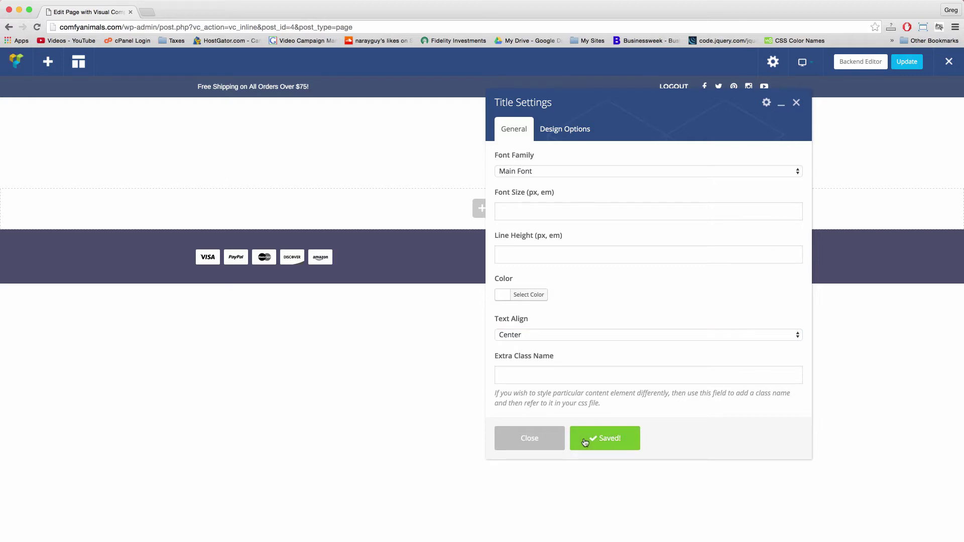
pyautogui.click(522, 376)
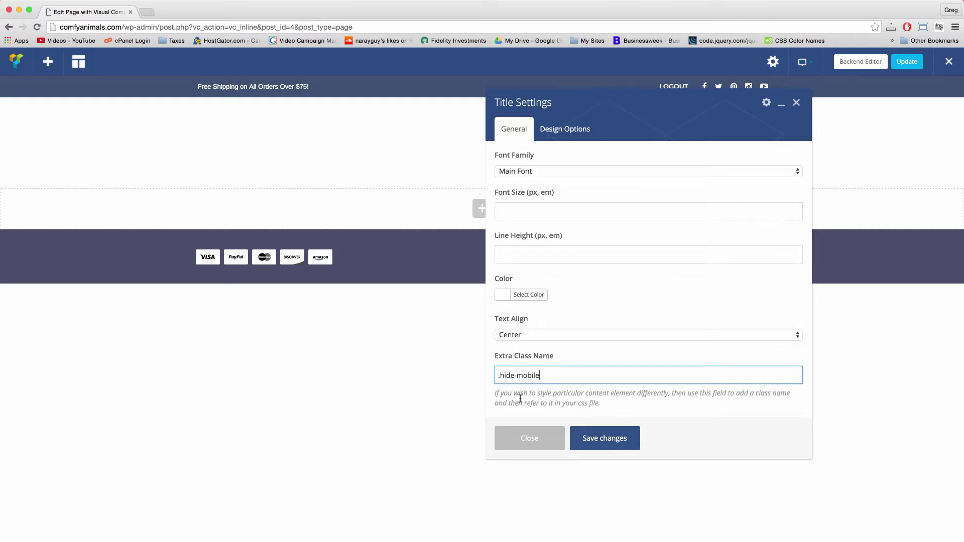
# - Save the title's .hide-mobile extra class name and close Title Settings
pyautogui.click(620, 440)
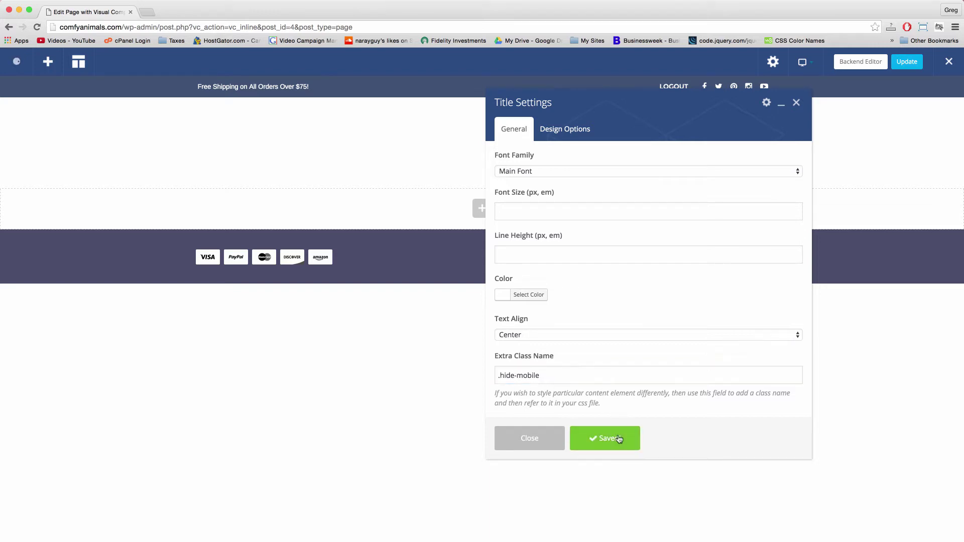
pyautogui.click(537, 438)
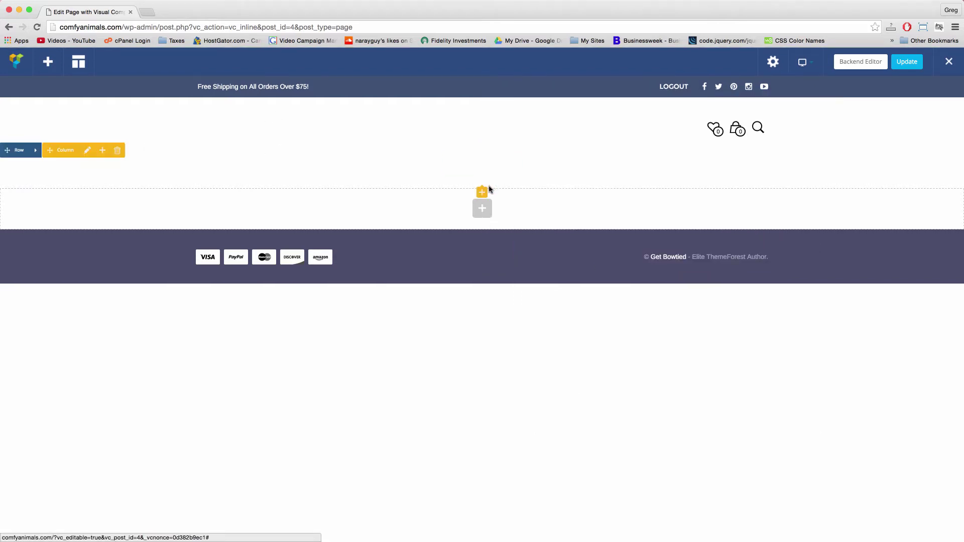
# - Open the row's settings in Design Options to pick a background image
pyautogui.moveTo(475, 177)
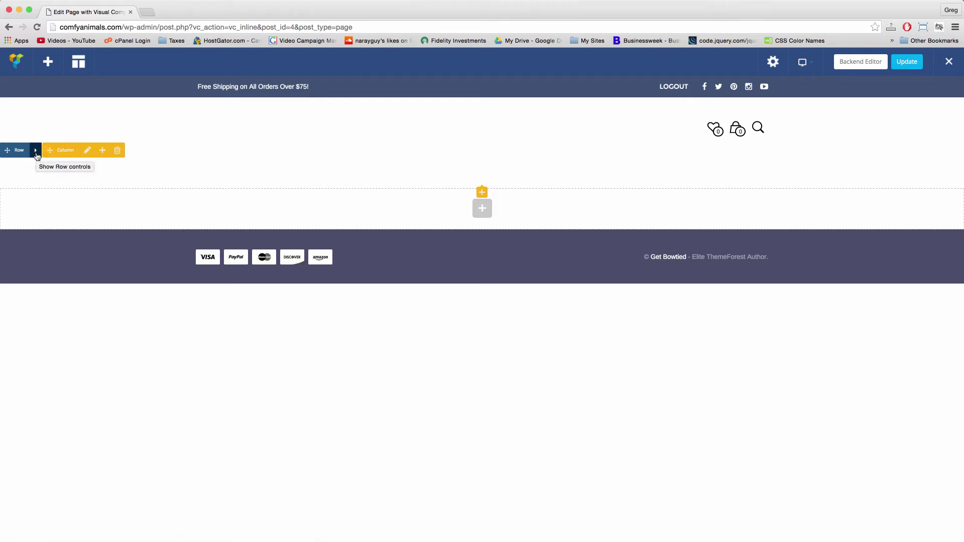
pyautogui.click(36, 152)
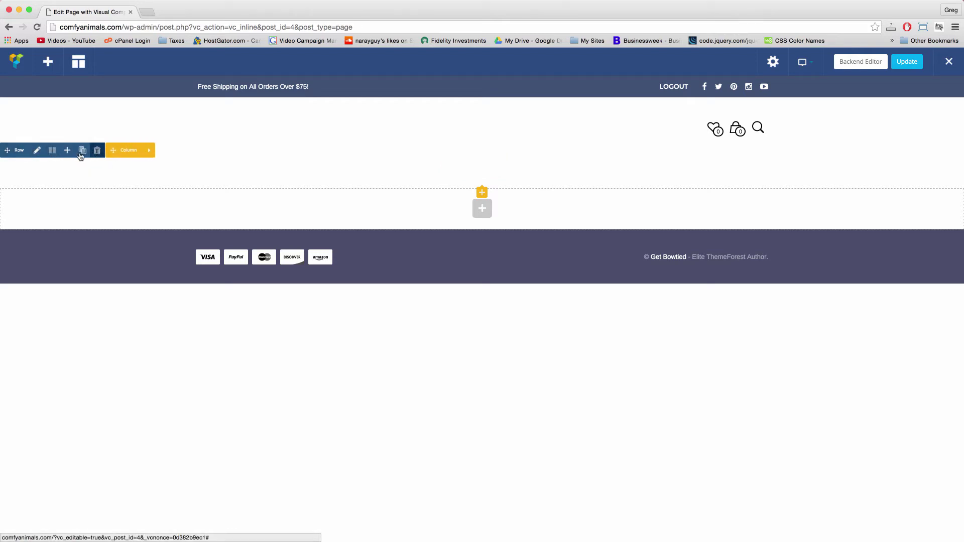
pyautogui.click(37, 151)
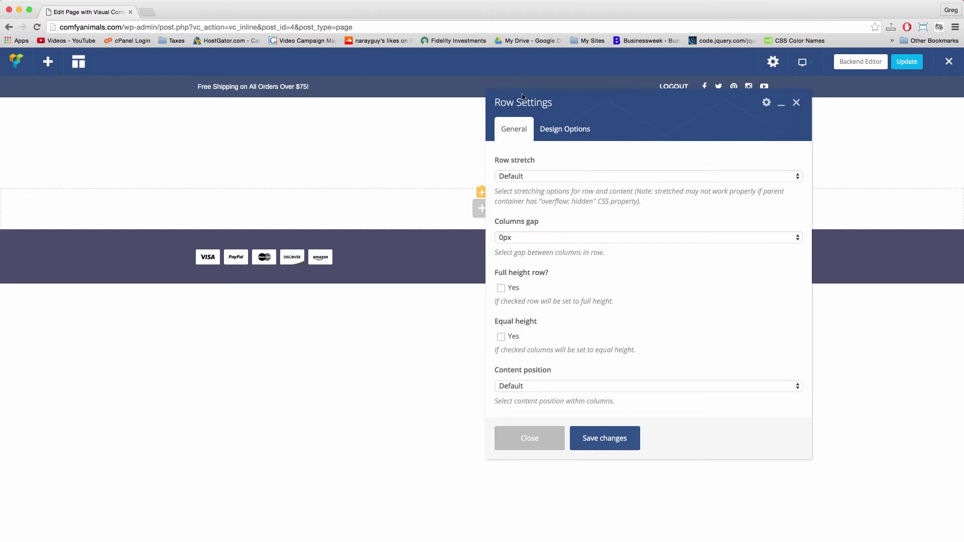
pyautogui.scroll(-1, 608, 229)
pyautogui.scroll(1, 577, 176)
pyautogui.click(561, 130)
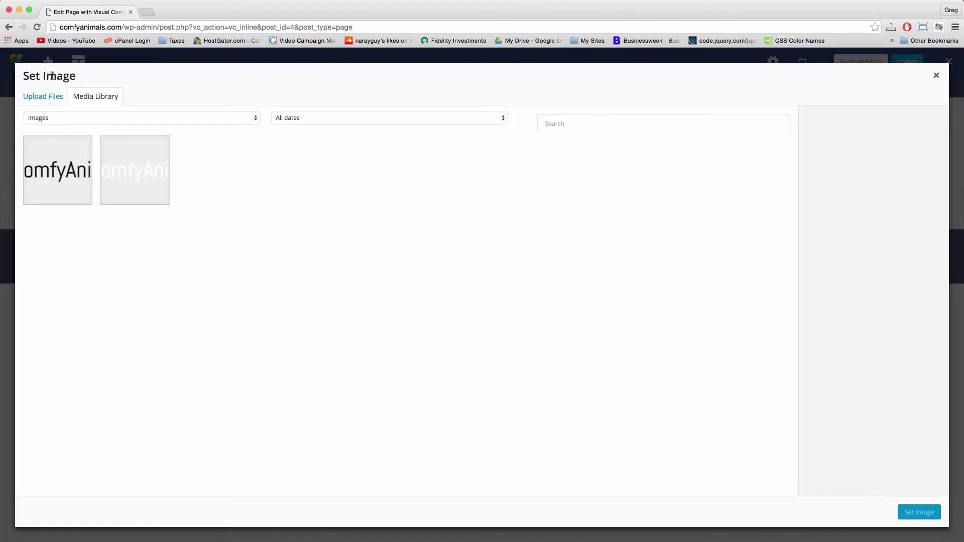
# - Preview cat-dog-sleeping.png in Quick Look, then start uploading a file through Set Image
pyautogui.click(43, 99)
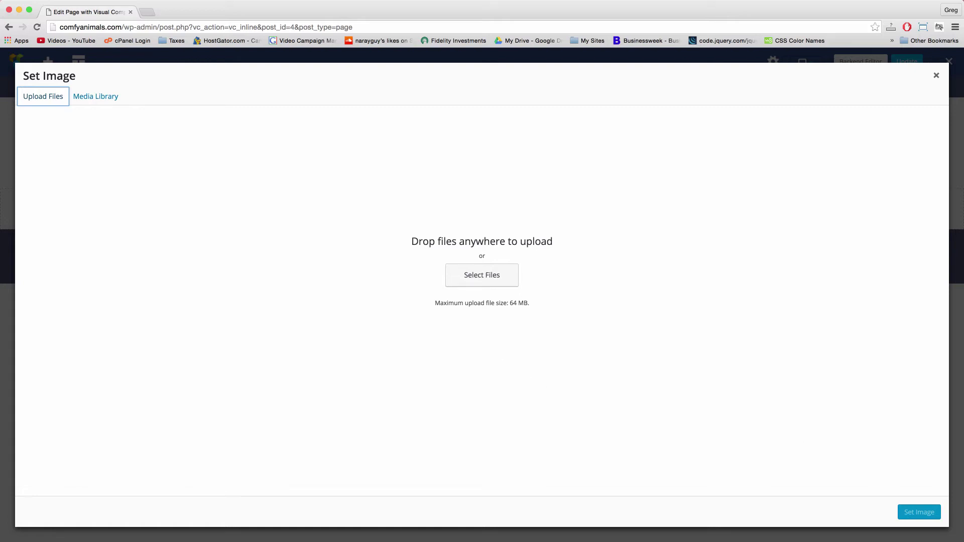
pyautogui.press('super+Tab')
pyautogui.press('space')
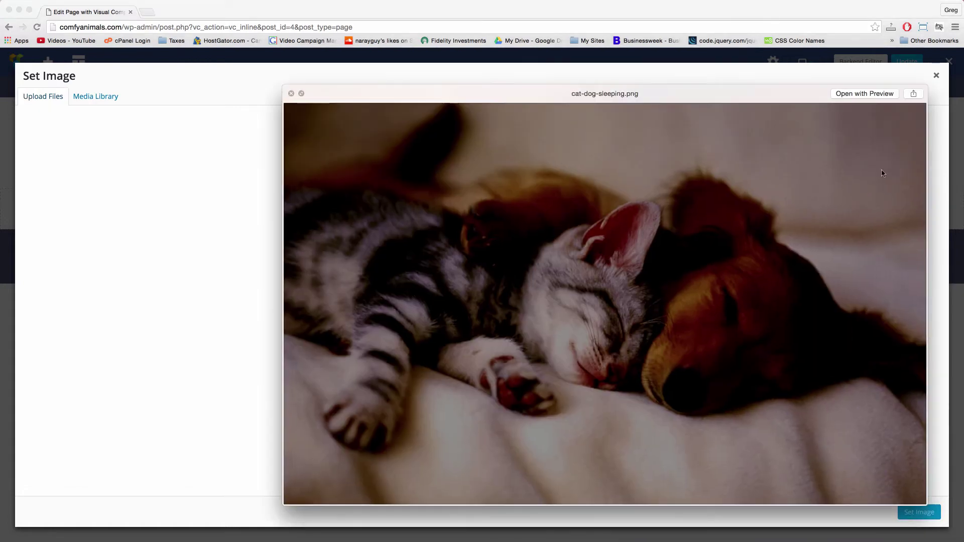
pyautogui.moveTo(672, 95); pyautogui.dragTo(546, 79)
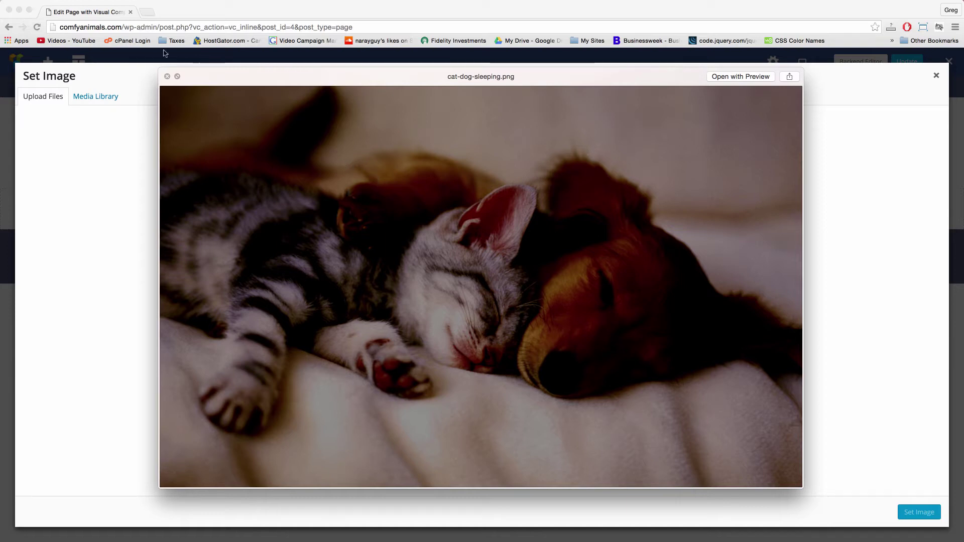
pyautogui.moveTo(435, 73)
pyautogui.mouseDown()
pyautogui.moveTo(410, 63)
pyautogui.moveTo(414, 76)
pyautogui.moveTo(395, 70)
pyautogui.moveTo(417, 74)
pyautogui.mouseUp()
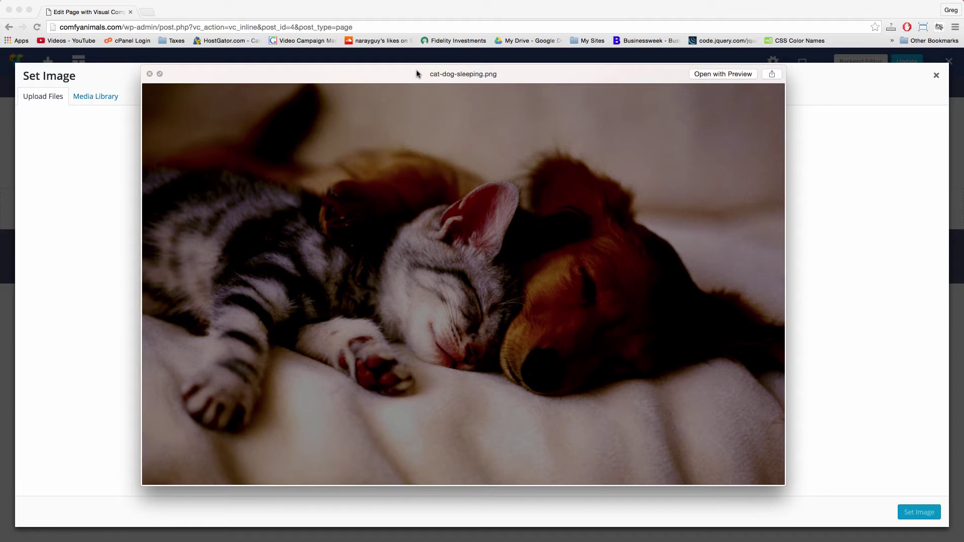
pyautogui.moveTo(441, 74); pyautogui.dragTo(455, 79)
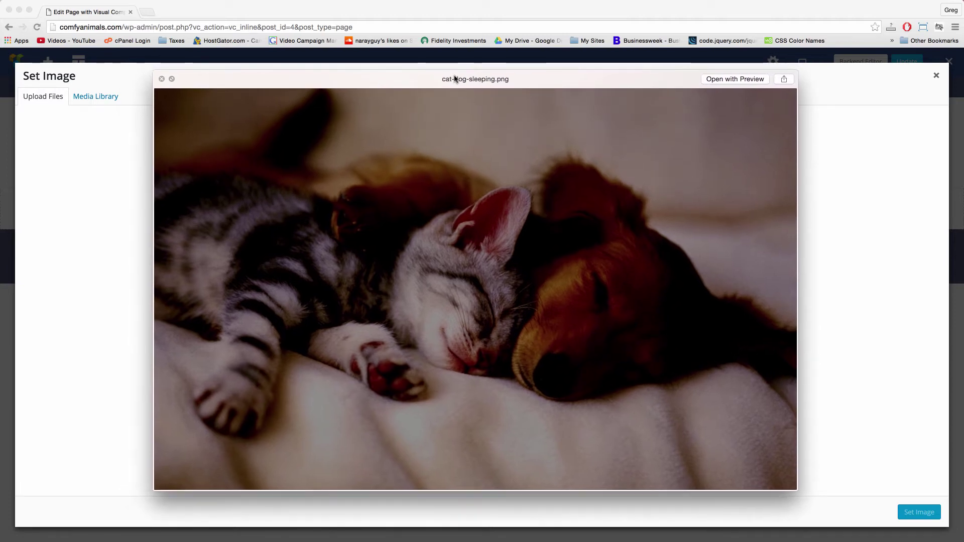
pyautogui.click(163, 79)
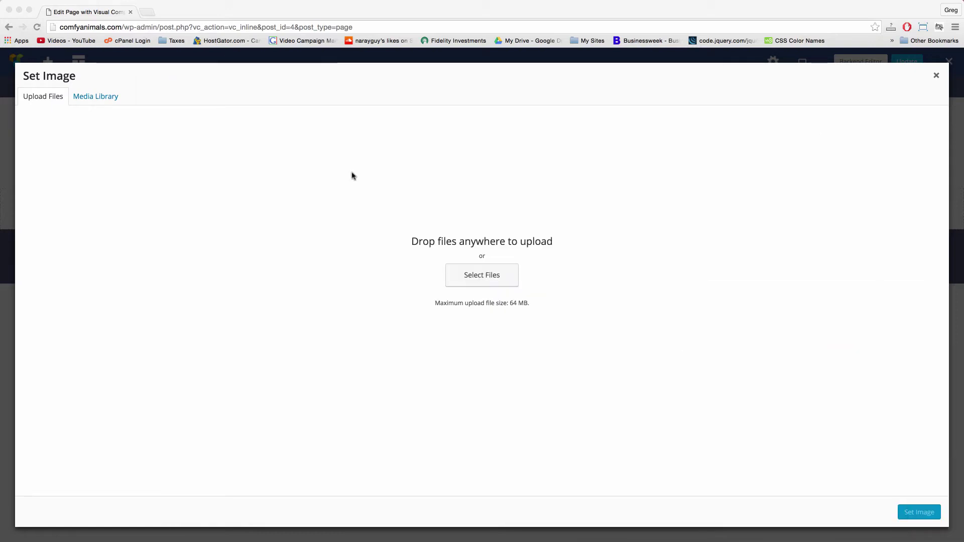
pyautogui.click(480, 276)
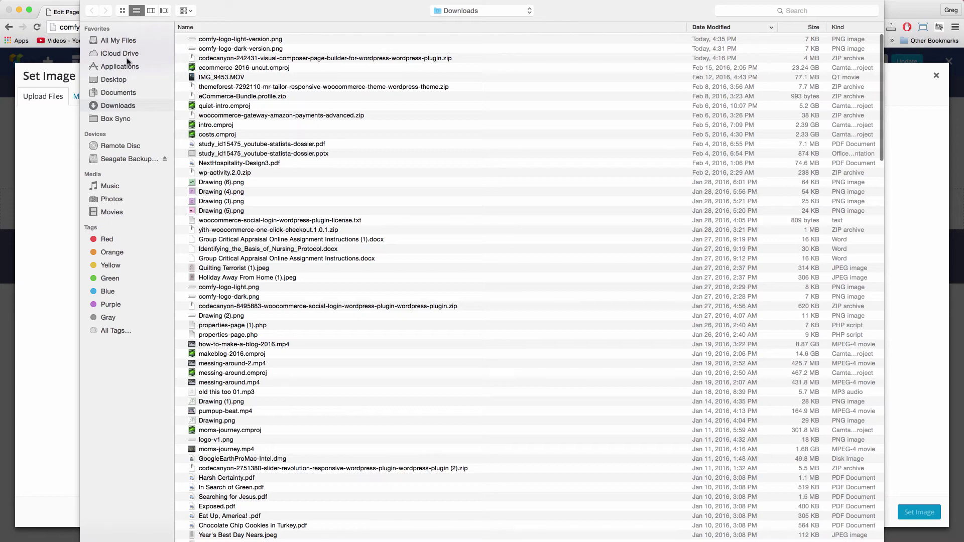
# - Upload cat-dog-sleeping.png from the Desktop folder
pyautogui.click(108, 82)
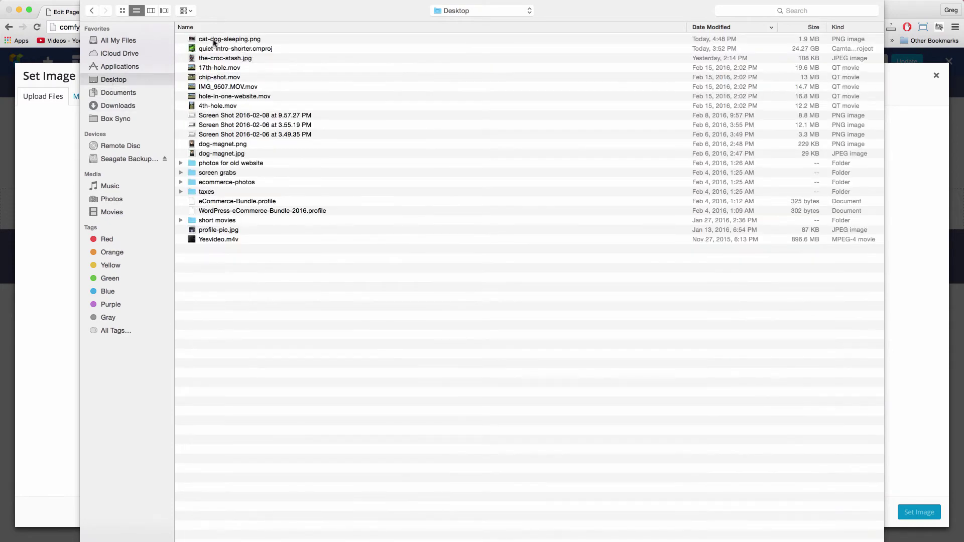
pyautogui.doubleClick(208, 39)
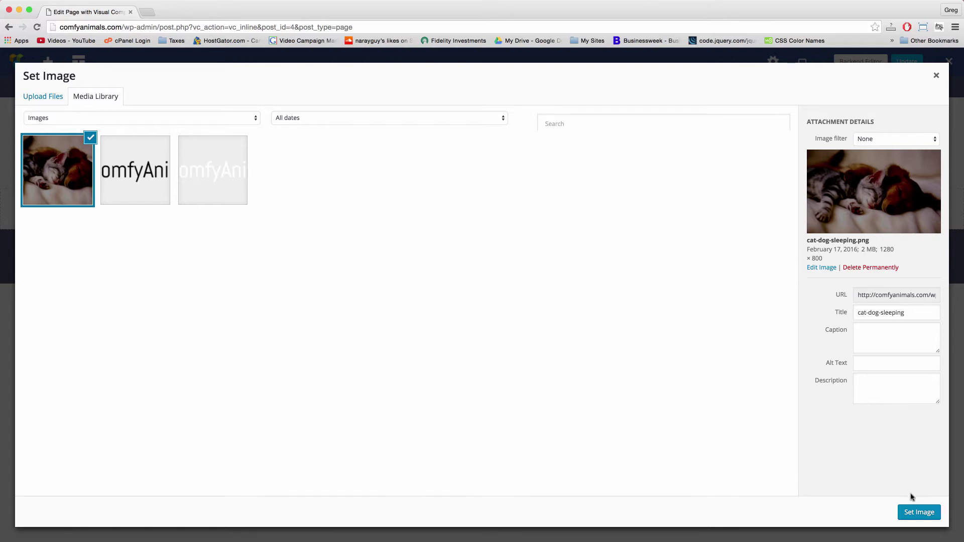
# - Set cat-dog-sleeping.png as the row's background image and save the Row Settings
pyautogui.click(917, 517)
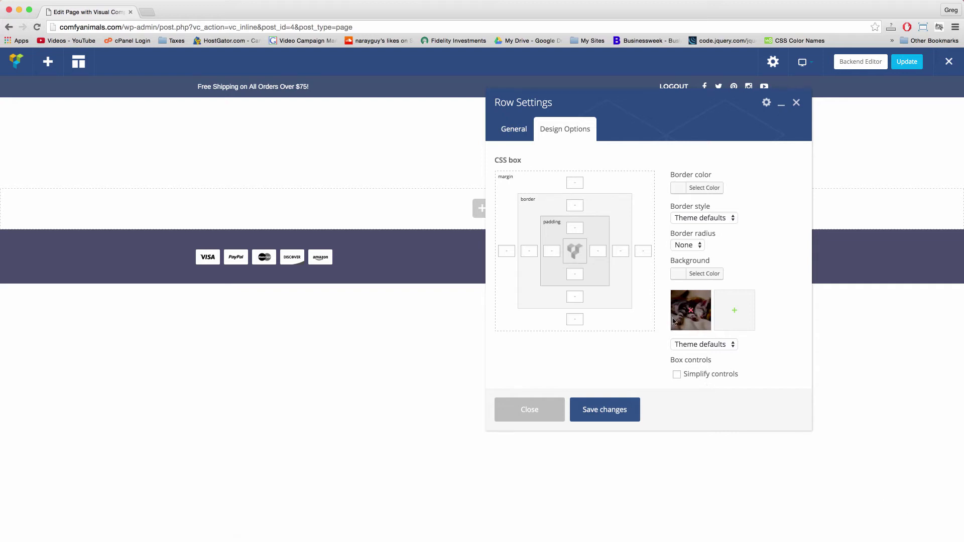
pyautogui.click(603, 412)
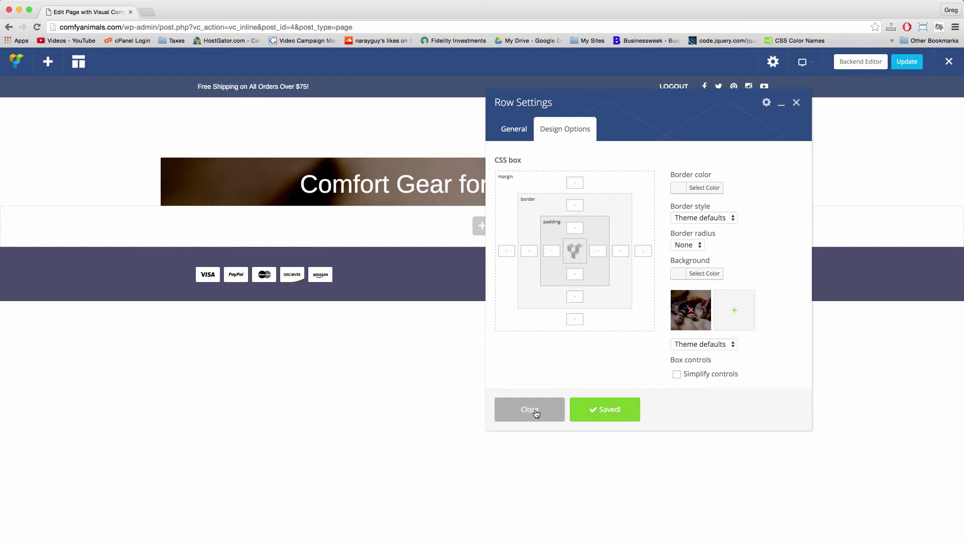
pyautogui.moveTo(452, 168)
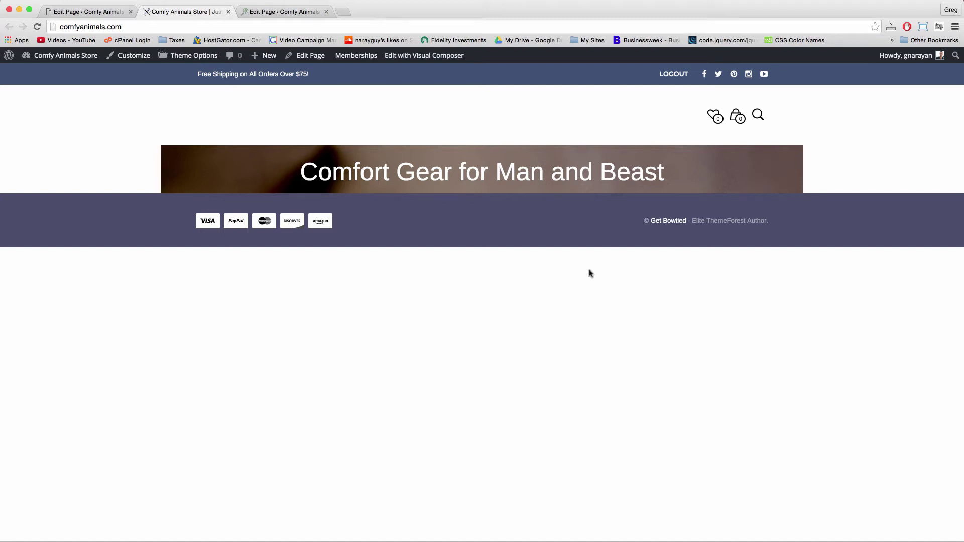
# - Set the title row's background image sizing to Cover in its Design Options
pyautogui.click(83, 13)
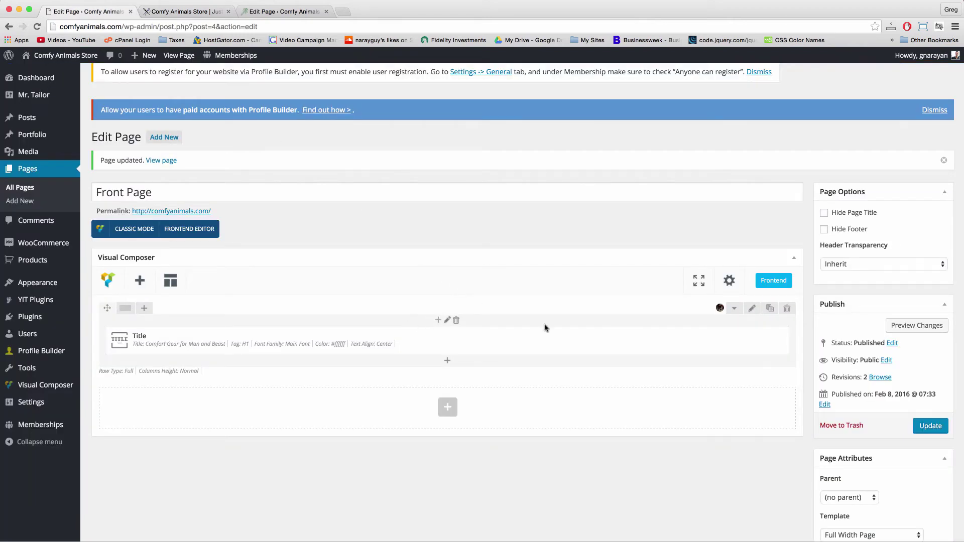
pyautogui.click(752, 310)
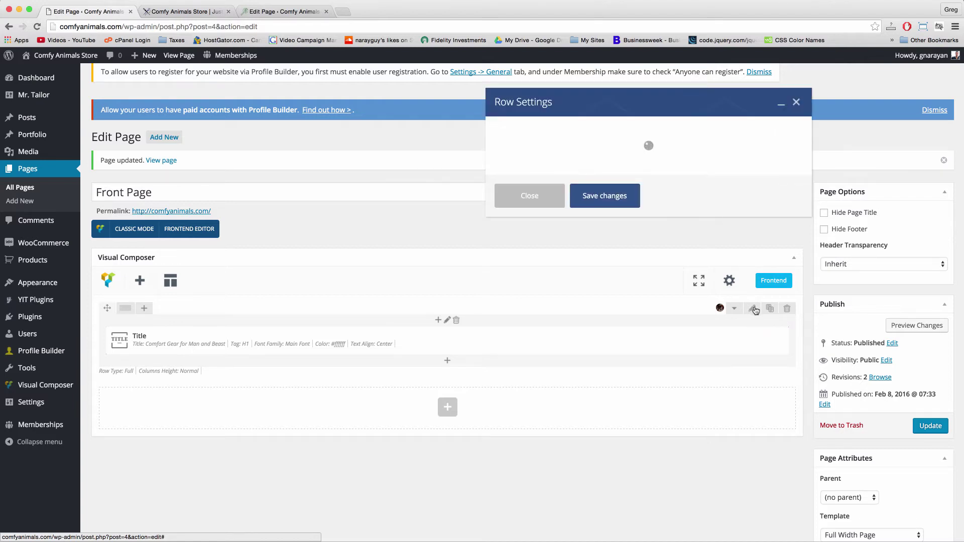
pyautogui.click(574, 132)
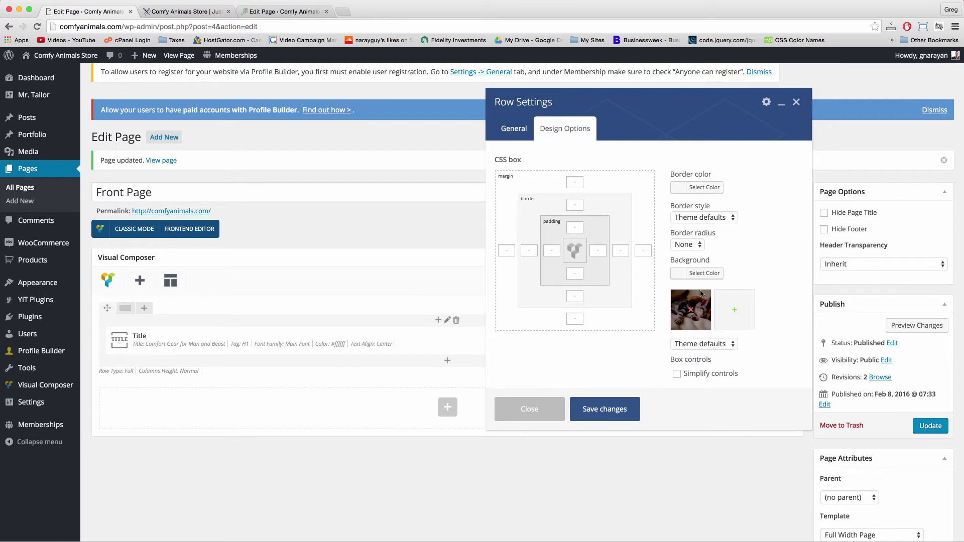
pyautogui.click(720, 347)
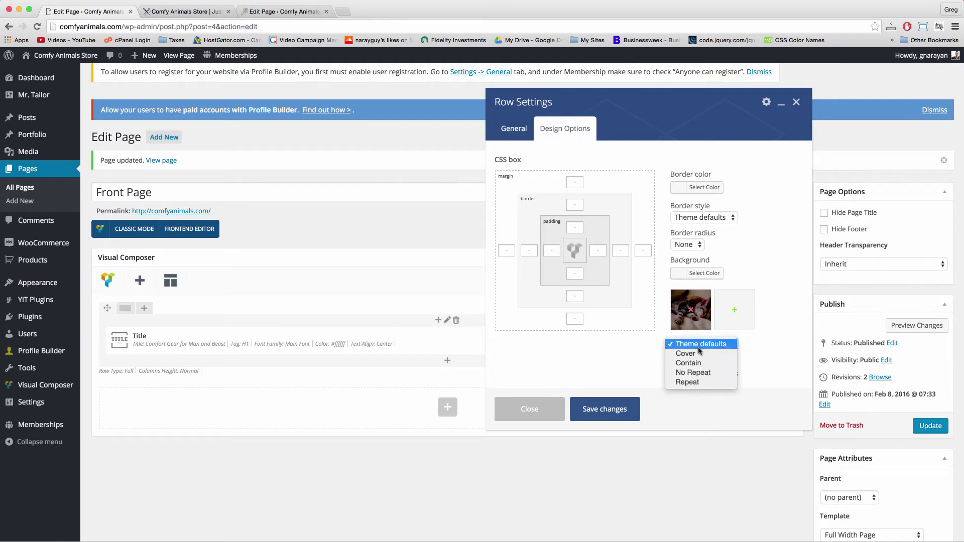
pyautogui.click(698, 354)
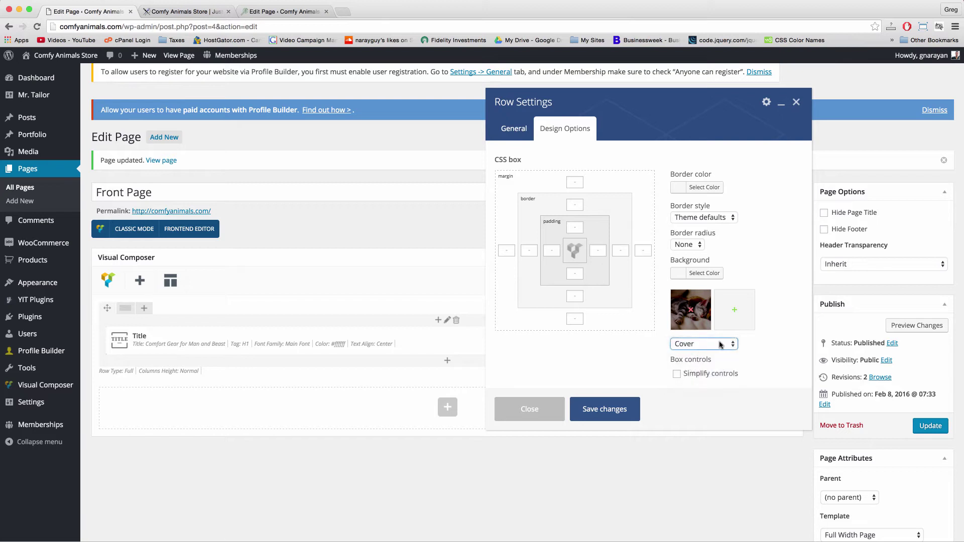
pyautogui.click(721, 345)
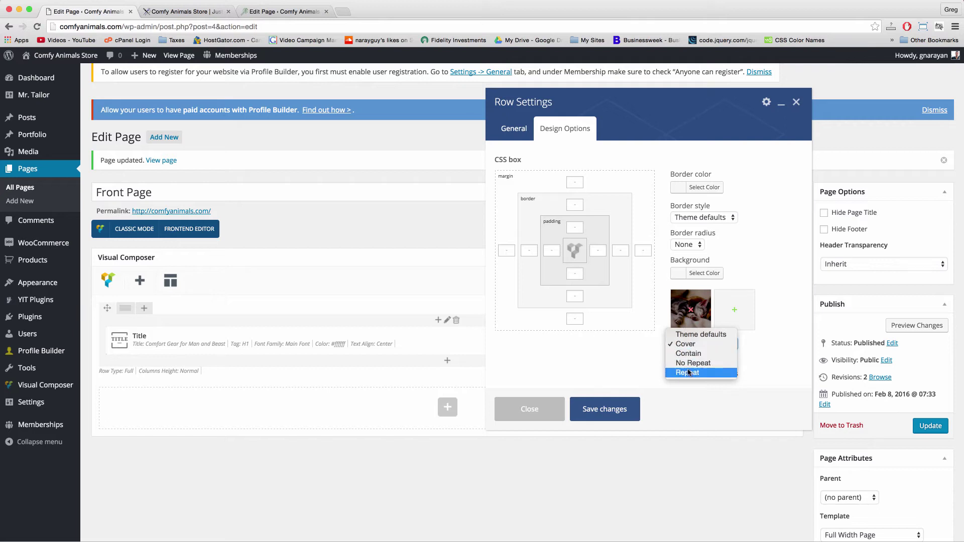
pyautogui.click(685, 345)
# - Save the row settings, update the Front Page, and go to the storefront tab
pyautogui.click(612, 409)
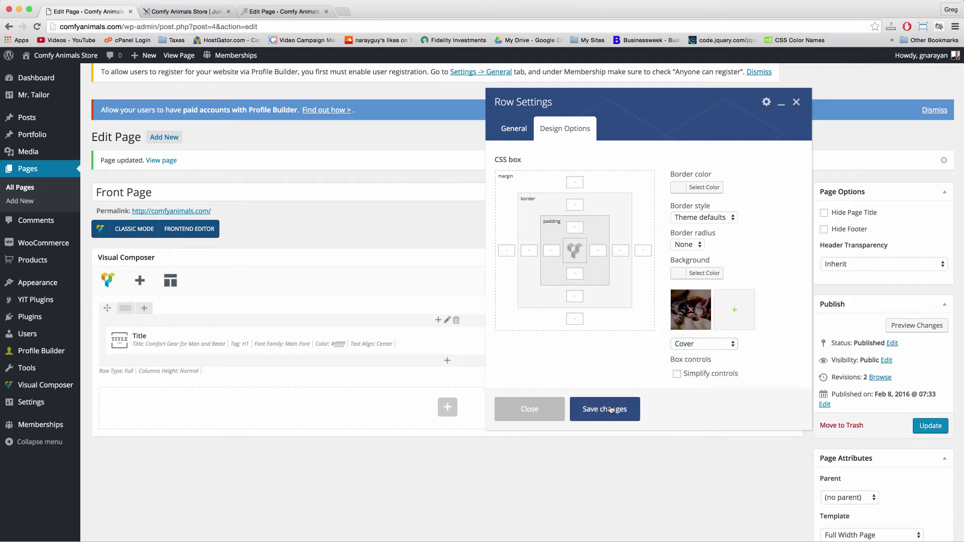
pyautogui.click(932, 426)
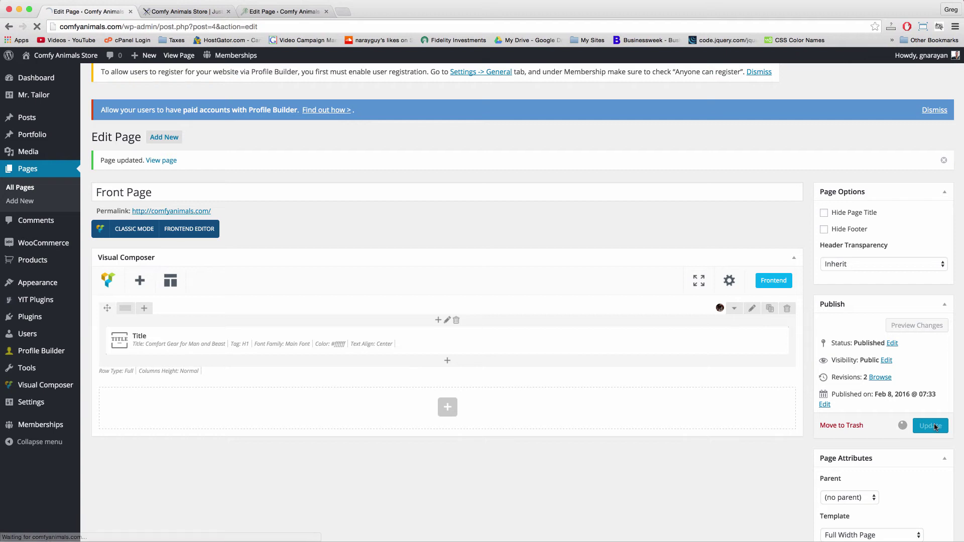
pyautogui.click(194, 13)
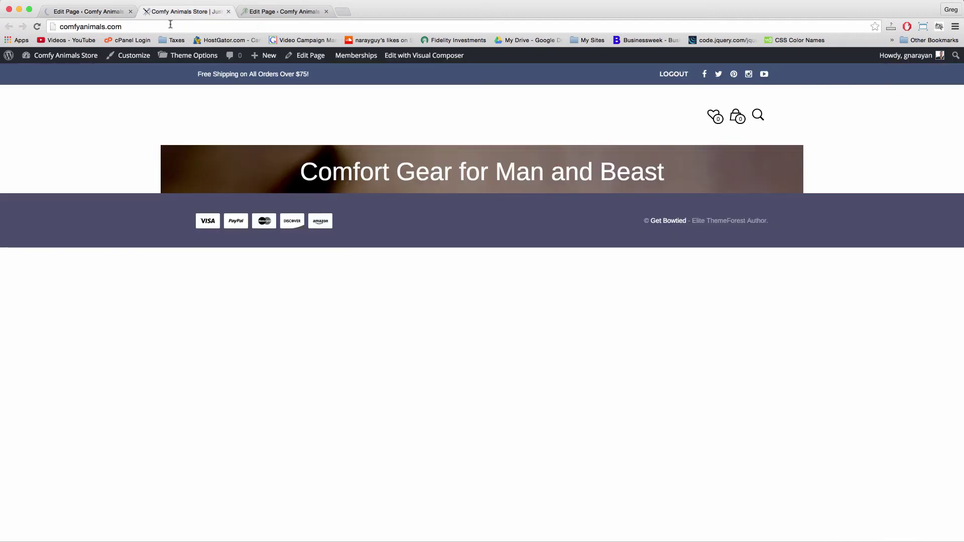
# - Reload the live front page to see the full-width title banner with its photo
pyautogui.click(171, 26)
pyautogui.press('Return')
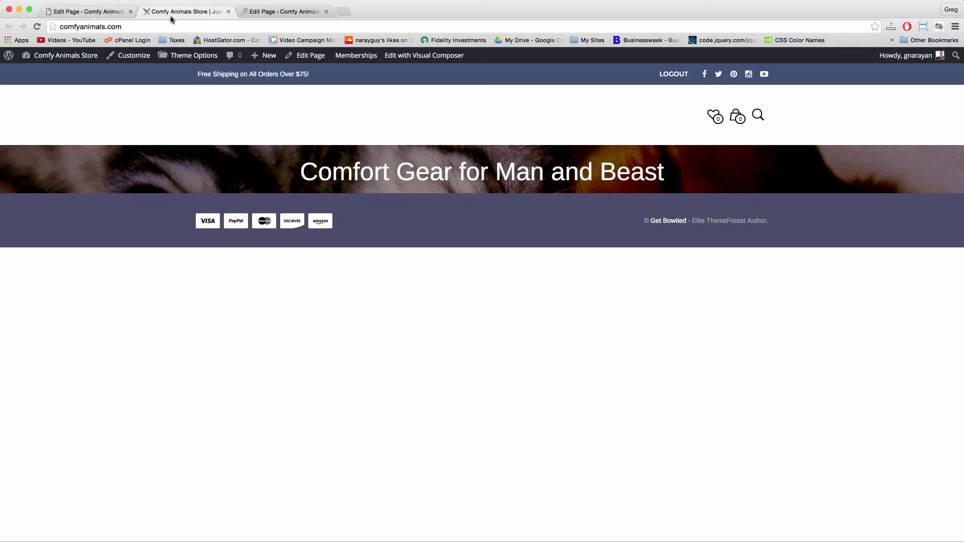
pyautogui.click(89, 13)
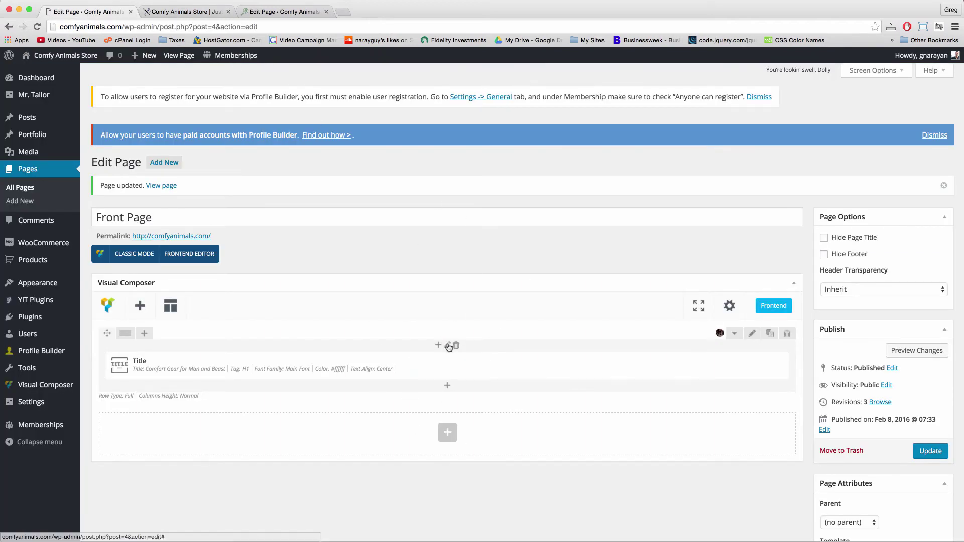
# - Open the title column's Design Options and go to the top padding box
pyautogui.scroll(-5, 446, 347)
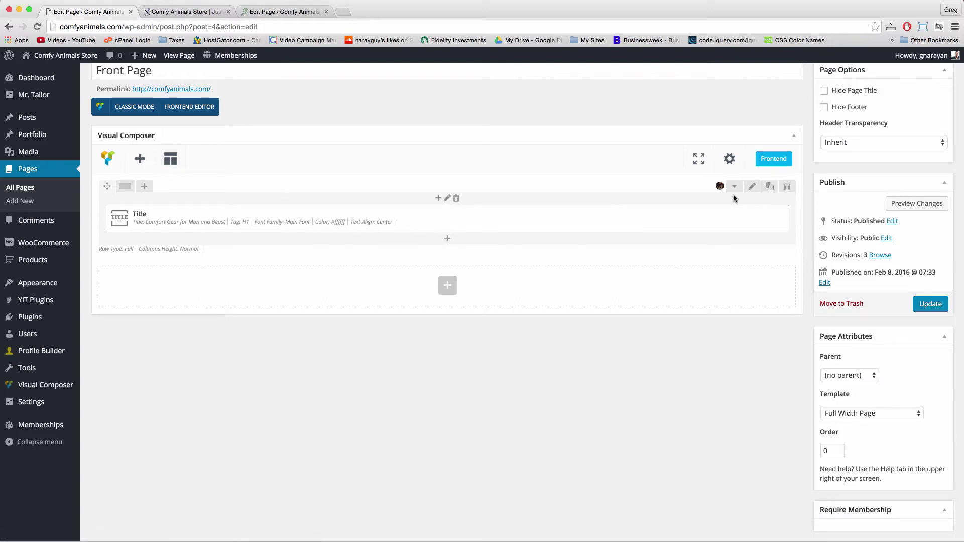
pyautogui.click(447, 199)
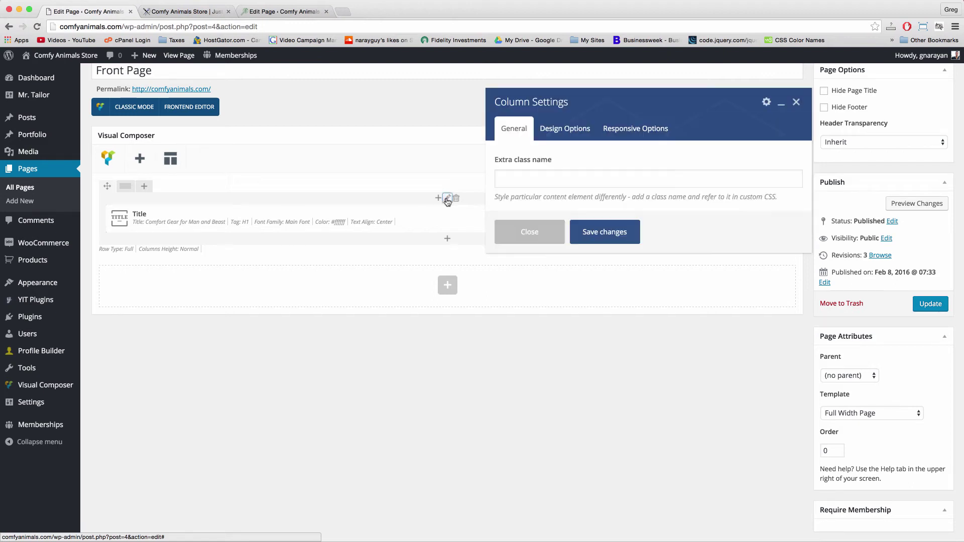
pyautogui.click(566, 135)
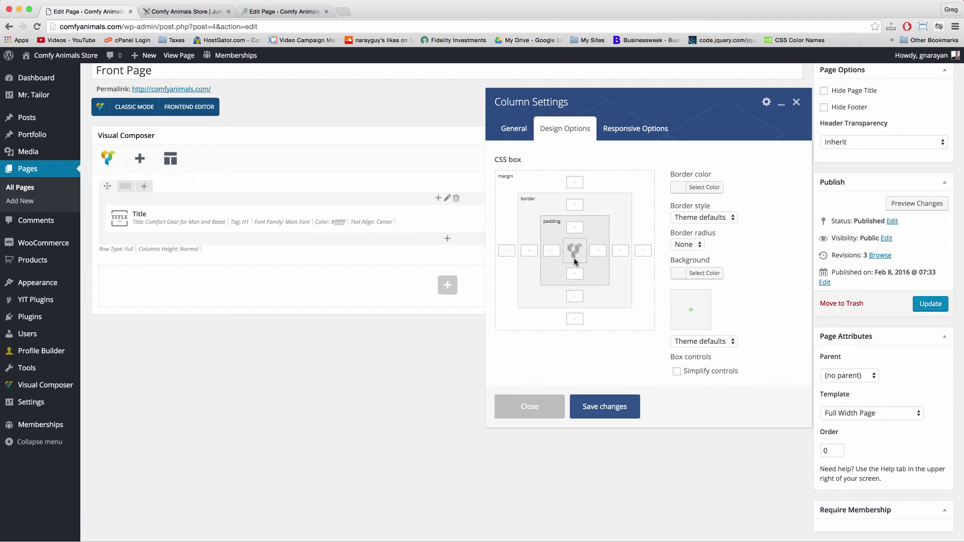
pyautogui.click(580, 231)
pyautogui.write('25p')
pyautogui.click(575, 274)
pyautogui.click(575, 227)
pyautogui.click(572, 206)
pyautogui.write('2')
pyautogui.click(621, 250)
pyautogui.press('BackSpace')
pyautogui.click(575, 205)
pyautogui.press('BackSpace')
pyautogui.click(577, 179)
pyautogui.click(573, 227)
pyautogui.click(572, 205)
# - Enter 20% as the title column's top and bottom padding
pyautogui.click(576, 226)
pyautogui.click(574, 205)
pyautogui.click(574, 182)
pyautogui.click(574, 205)
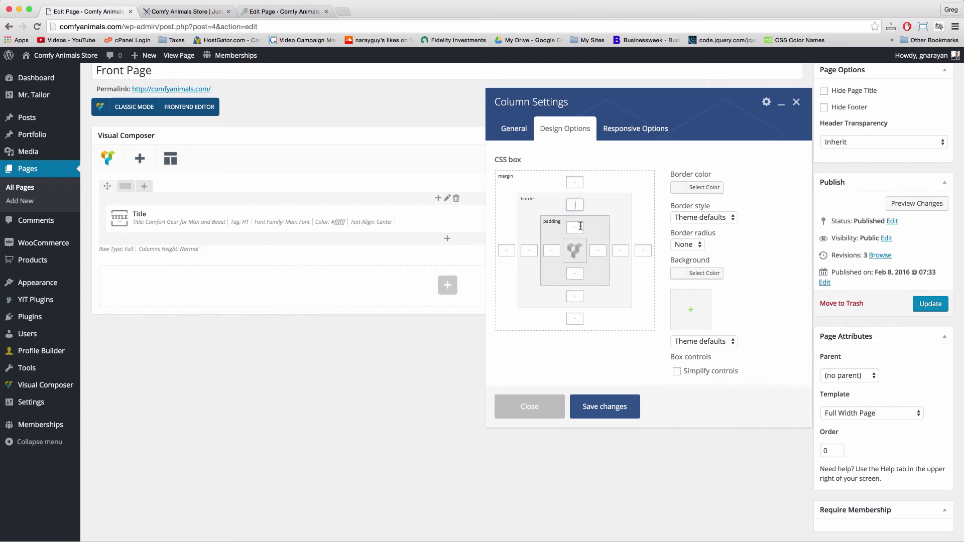
pyautogui.click(620, 251)
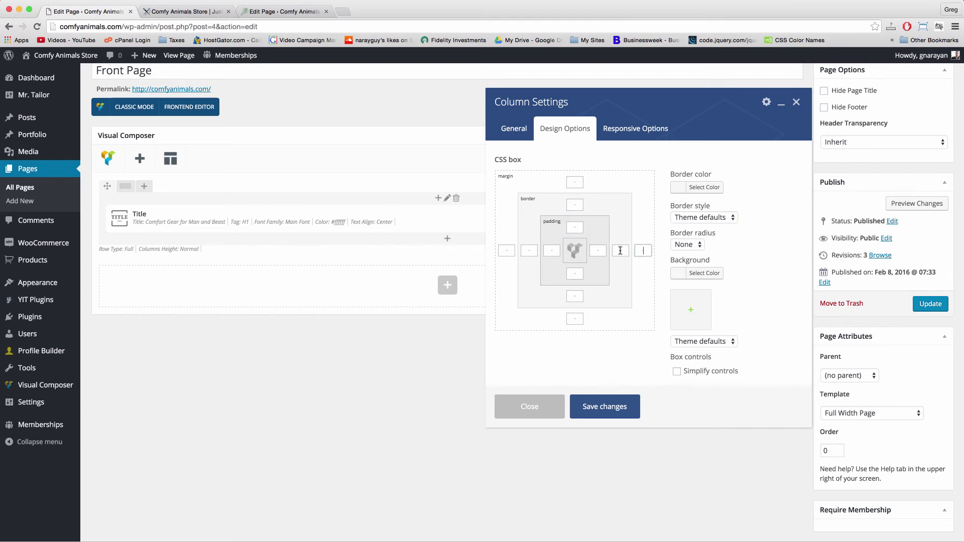
pyautogui.click(575, 227)
pyautogui.click(576, 274)
pyautogui.write('20%')
pyautogui.moveTo(580, 229); pyautogui.dragTo(571, 229)
pyautogui.click(571, 274)
pyautogui.click(571, 275)
pyautogui.click(582, 274)
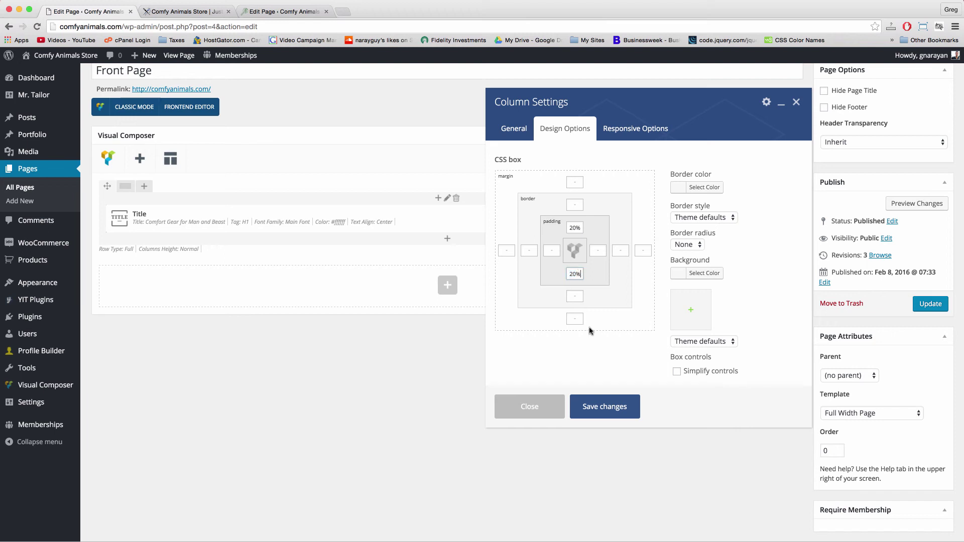
# - Save the column settings and update the Front Page
pyautogui.click(606, 406)
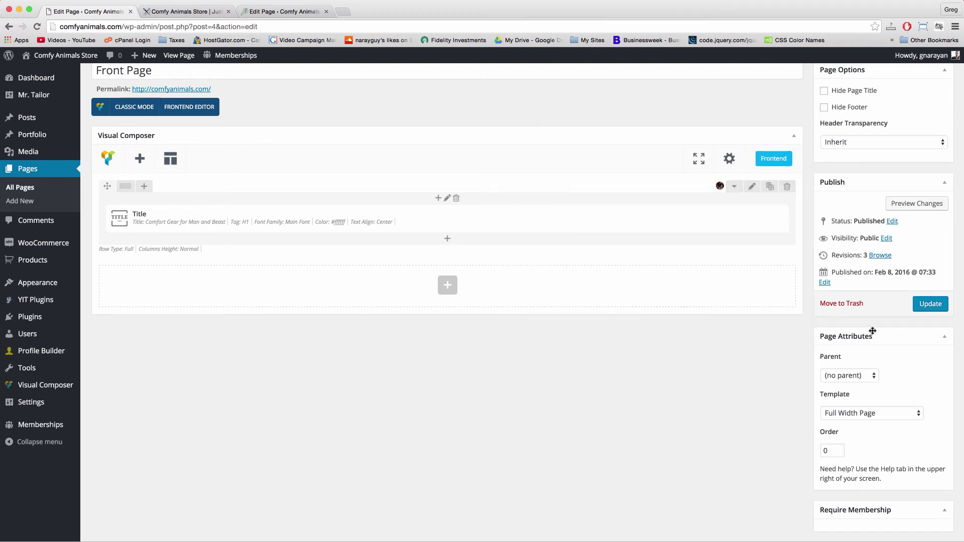
pyautogui.click(931, 304)
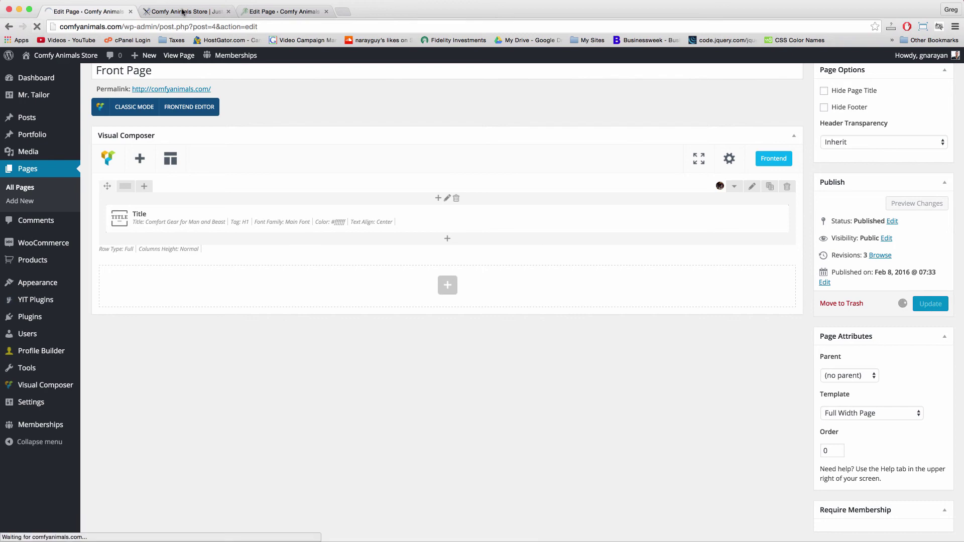
pyautogui.click(183, 11)
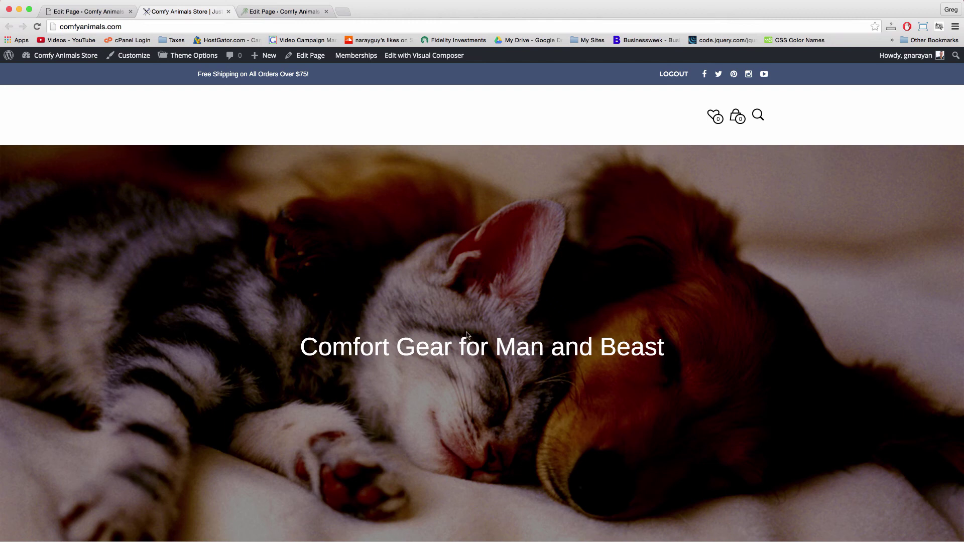
# - Scroll the live front page to review the full-height cat-and-dog cover and centered white title
pyautogui.scroll(-3, 467, 336)
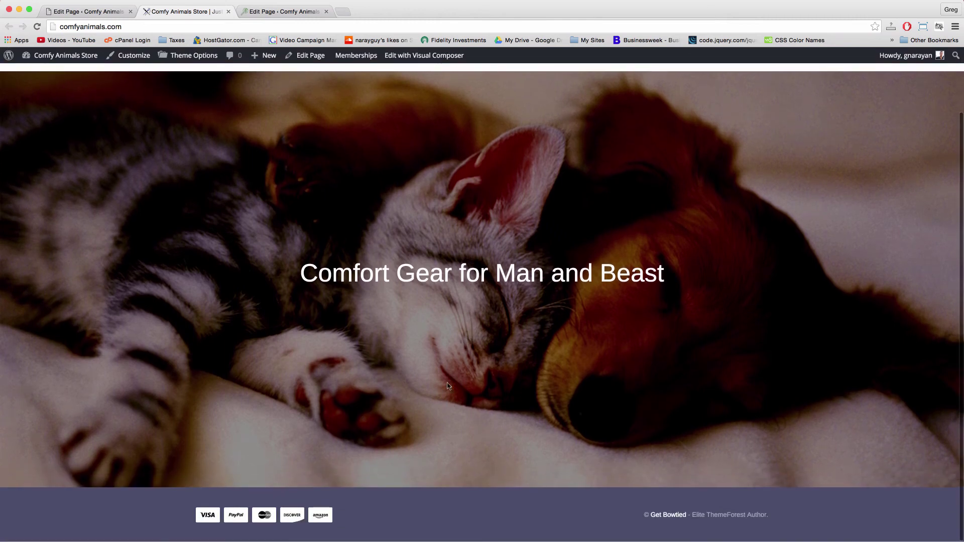
pyautogui.scroll(3, 446, 331)
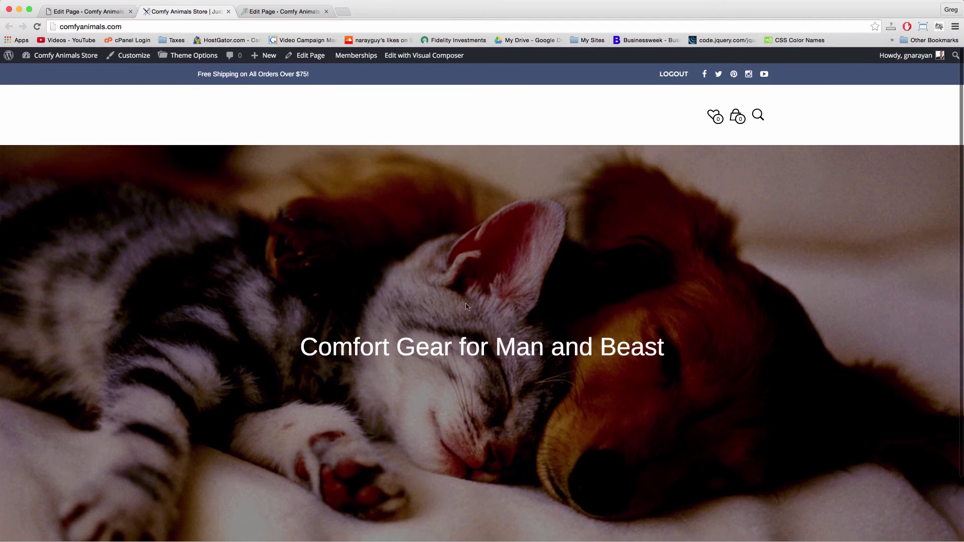
pyautogui.scroll(-3, 462, 315)
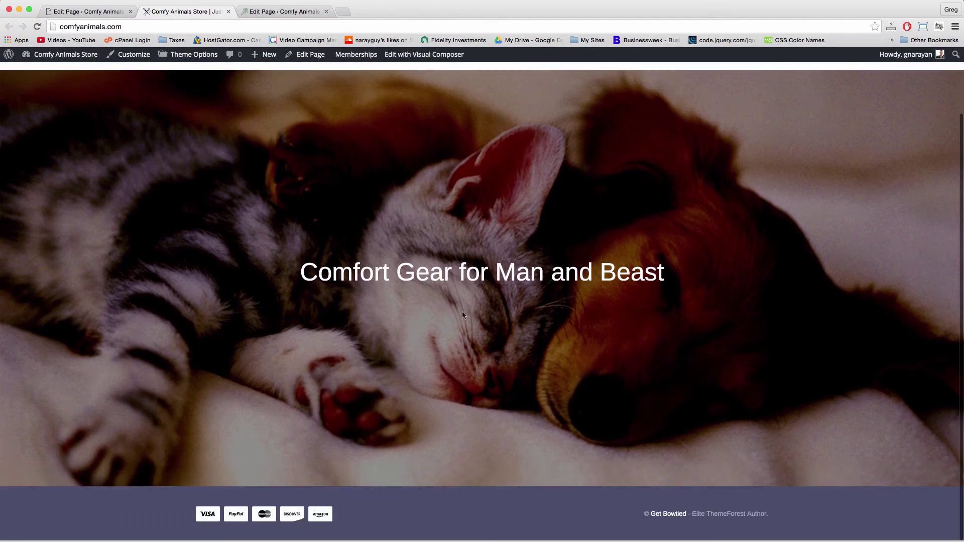
pyautogui.scroll(3, 463, 315)
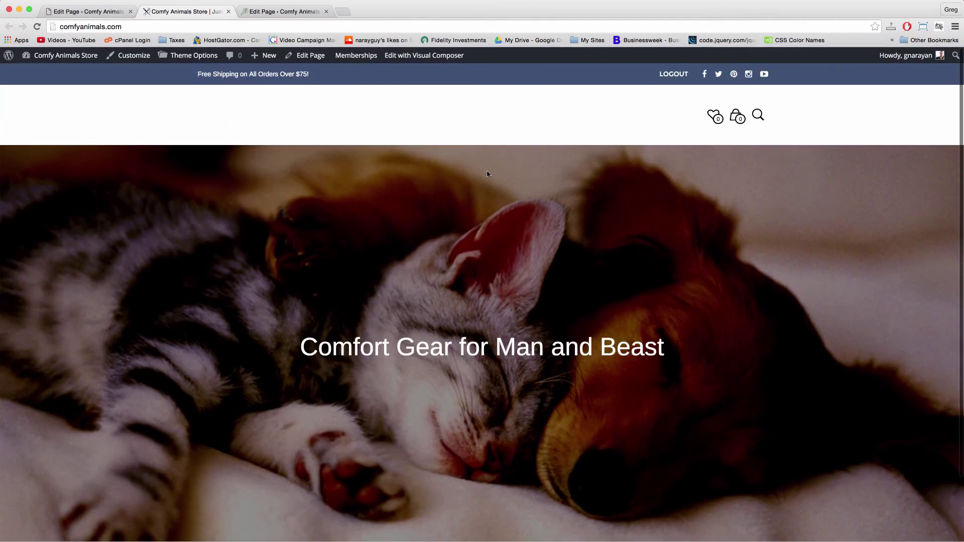
pyautogui.scroll(-3, 462, 302)
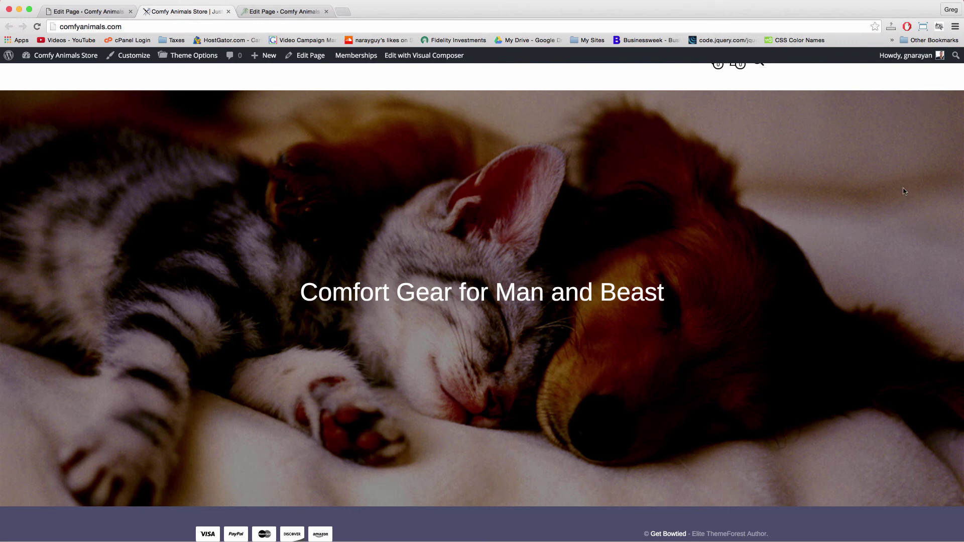
pyautogui.scroll(2, 527, 301)
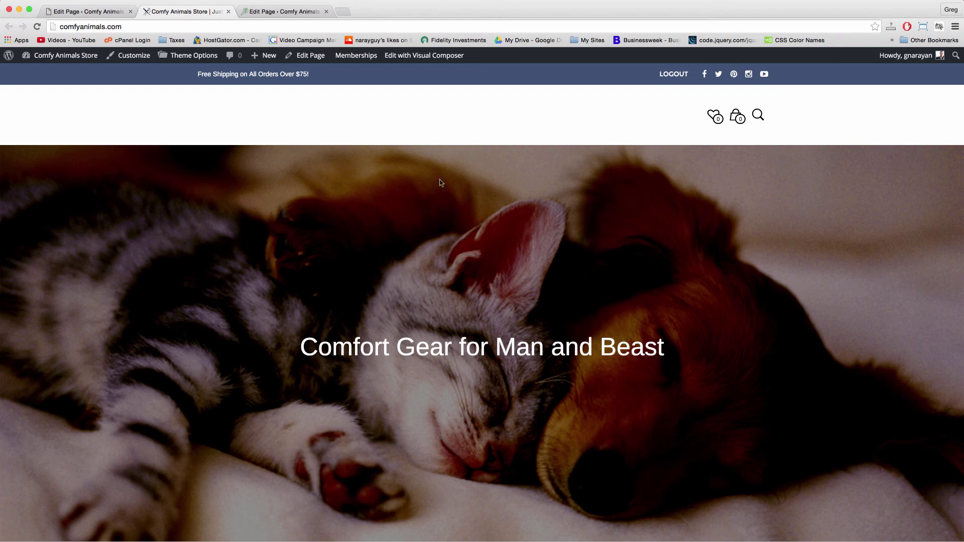
pyautogui.scroll(-2, 487, 290)
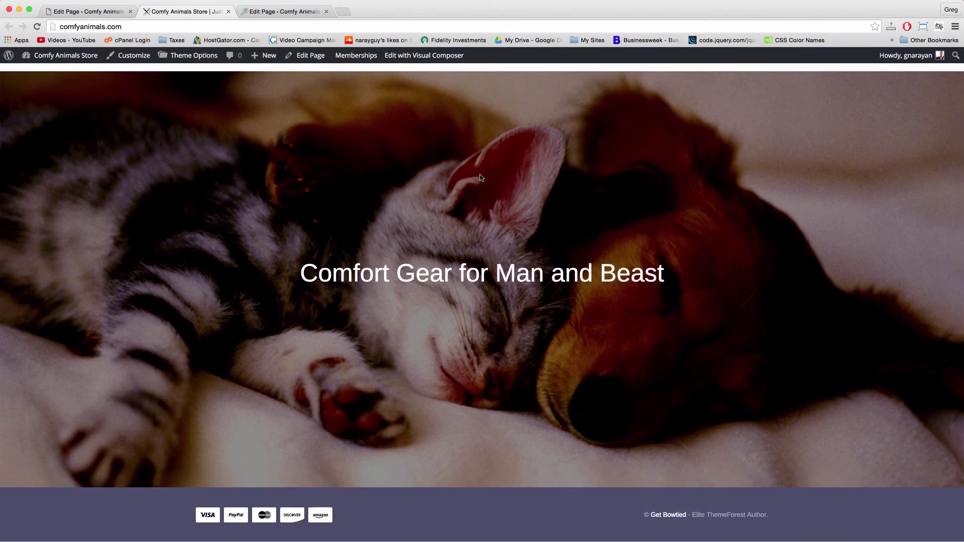
pyautogui.scroll(2, 504, 351)
pyautogui.scroll(-2, 500, 281)
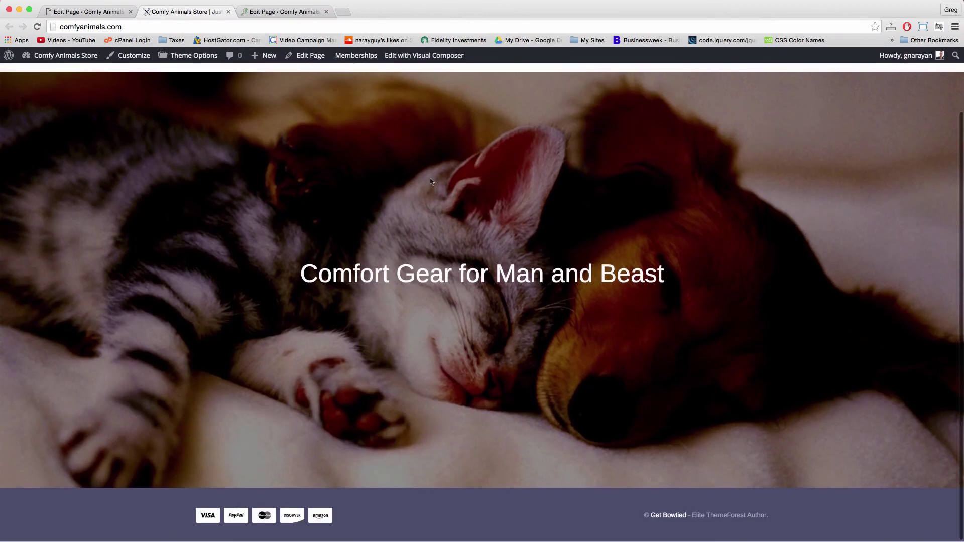
pyautogui.scroll(2, 484, 226)
pyautogui.scroll(-2, 490, 217)
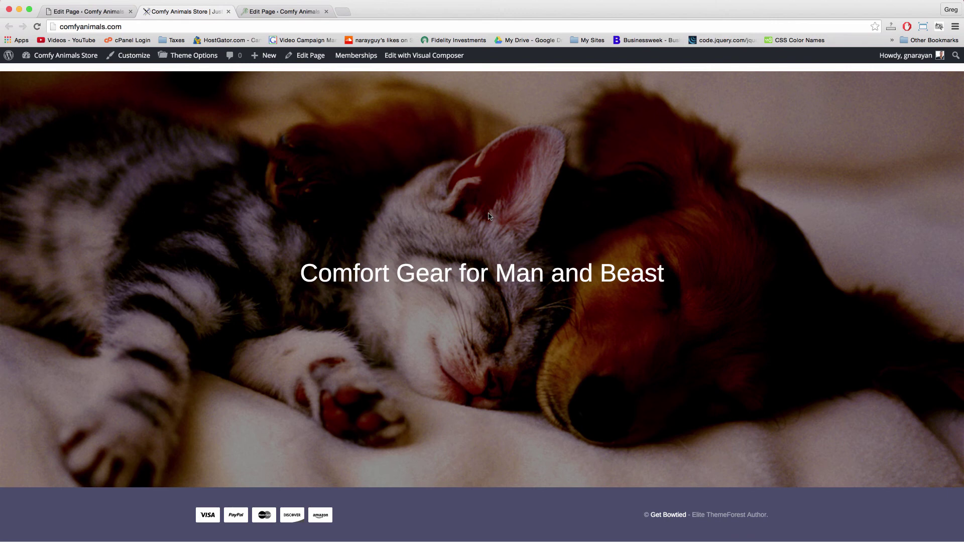
pyautogui.scroll(2, 490, 217)
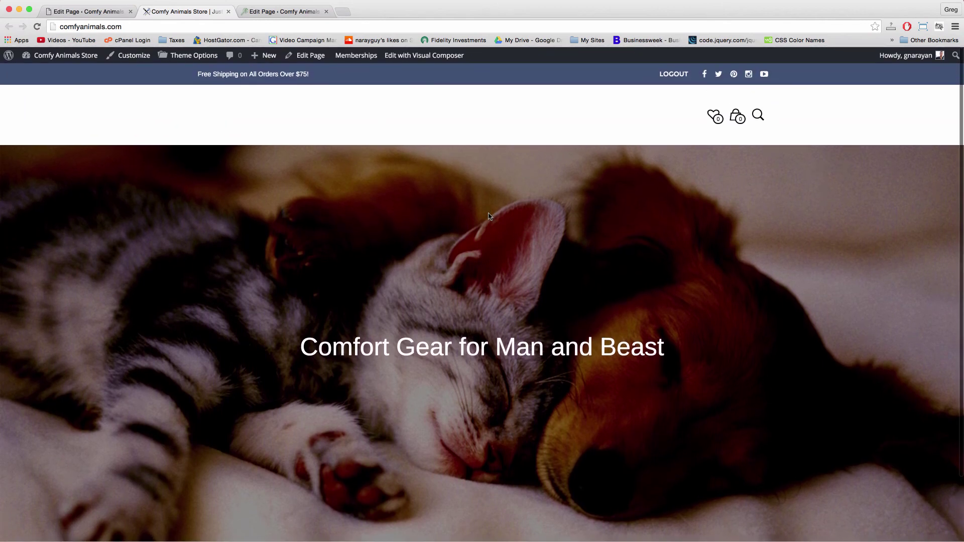
pyautogui.scroll(-1, 489, 217)
pyautogui.scroll(1, 489, 217)
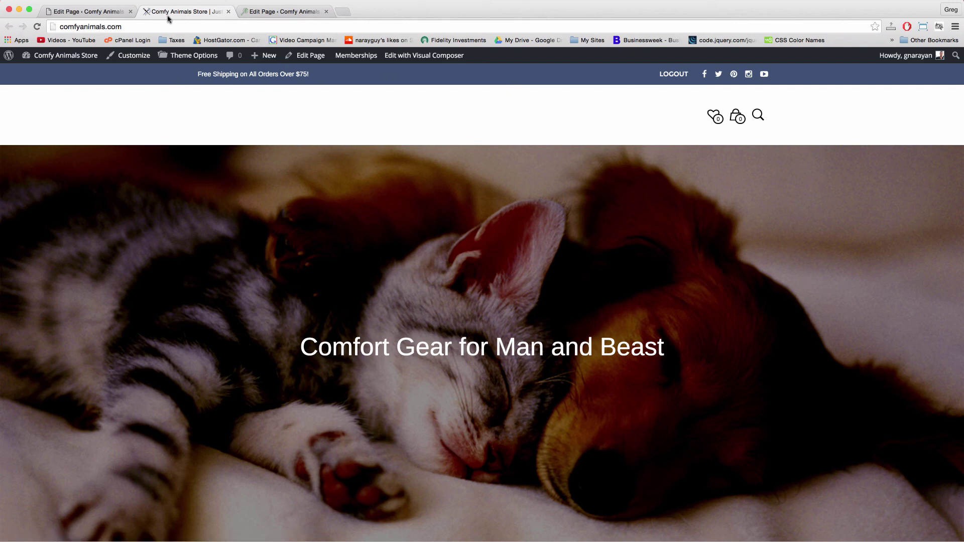
pyautogui.click(137, 55)
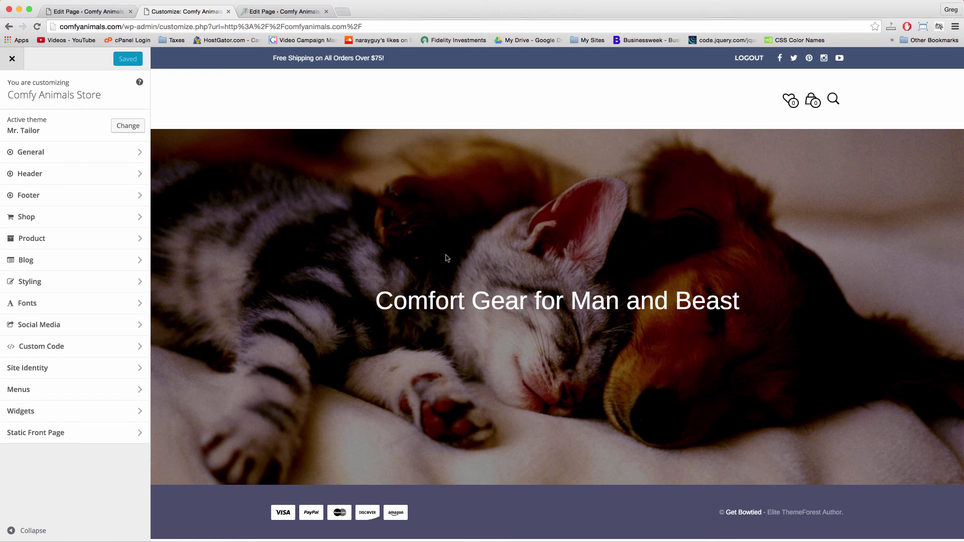
# - Enable header transparency on all pages with the Dark default colour scheme
pyautogui.click(118, 175)
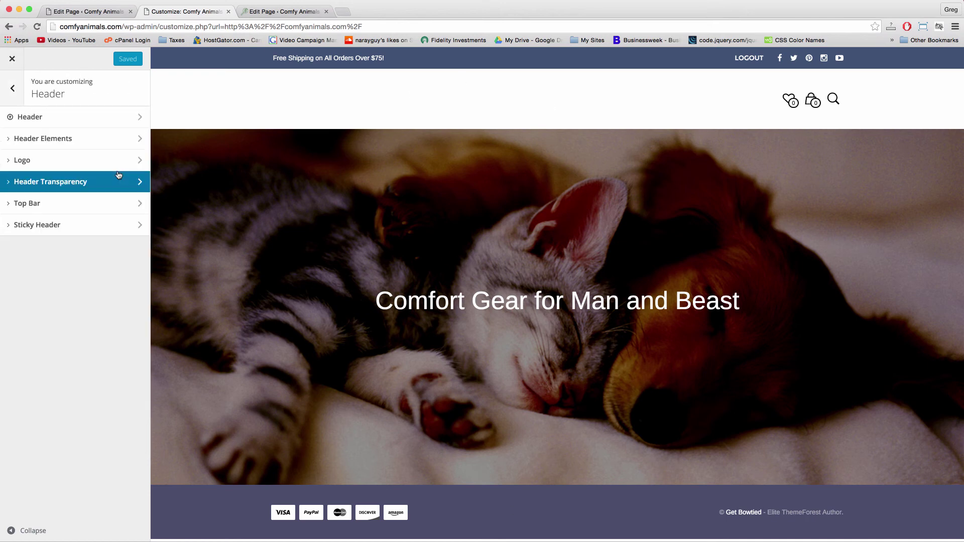
pyautogui.click(72, 182)
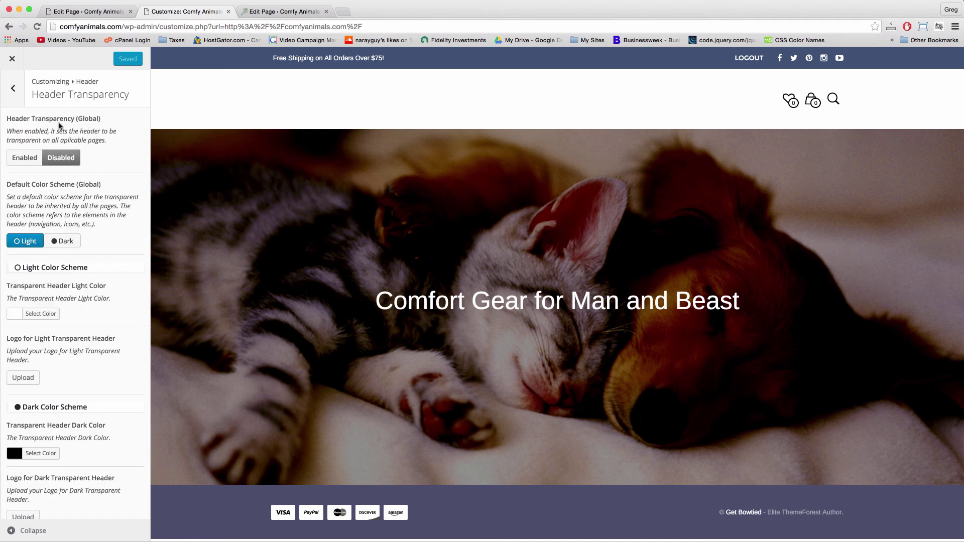
pyautogui.click(20, 160)
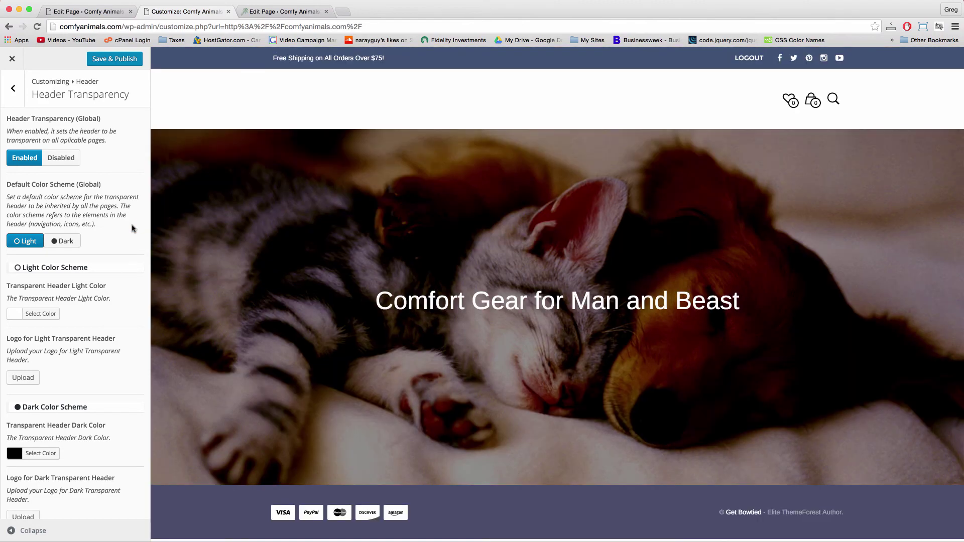
pyautogui.click(69, 248)
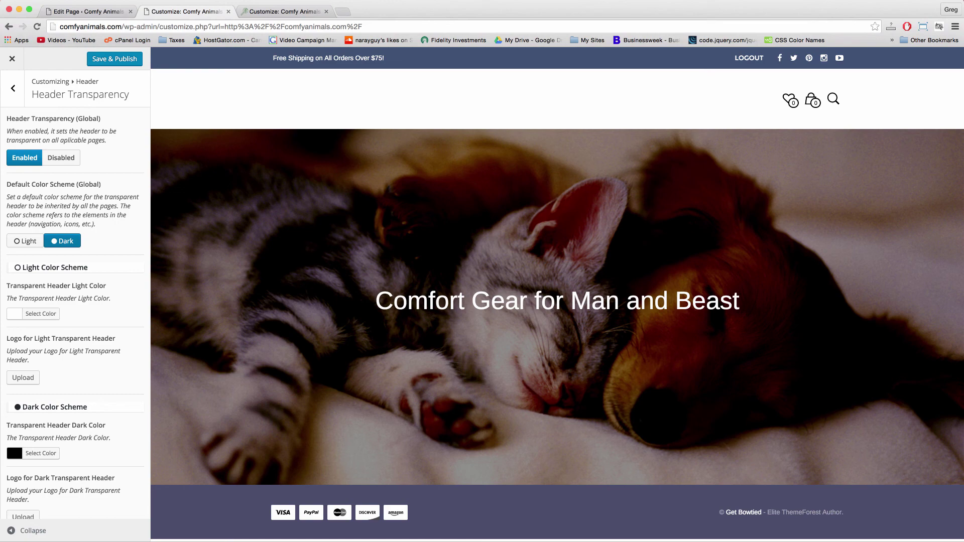
pyautogui.scroll(-1, 16, 344)
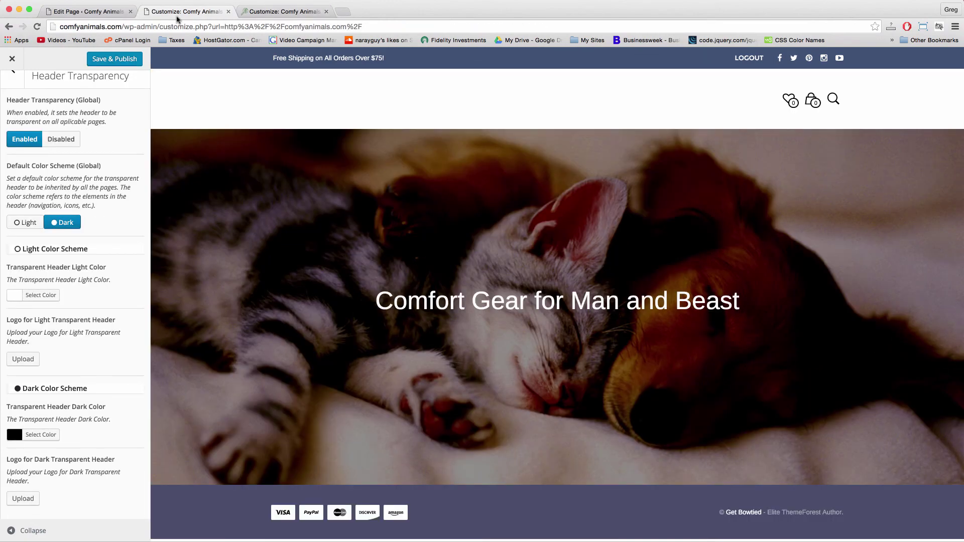
# - Set the light ComfyAnimals logo for the light transparent header
pyautogui.click(22, 358)
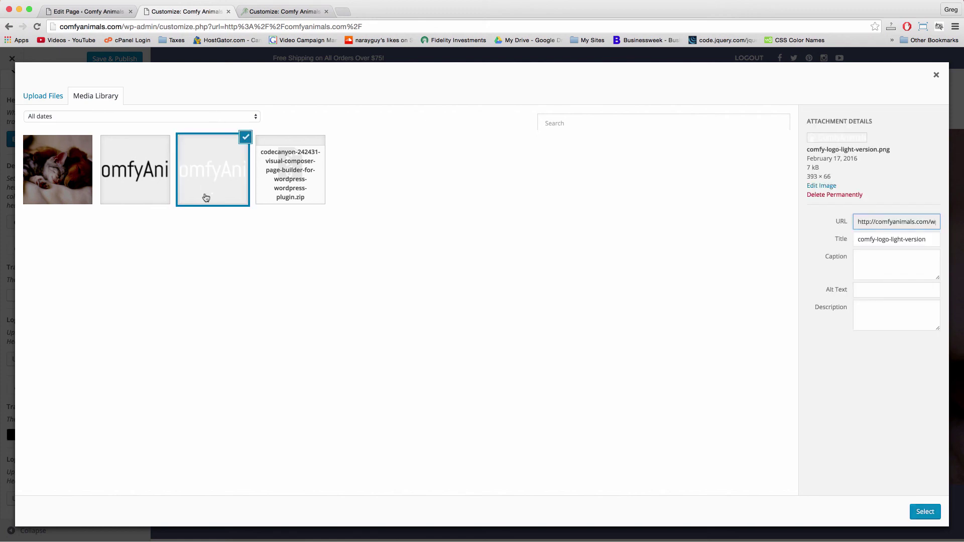
pyautogui.click(929, 516)
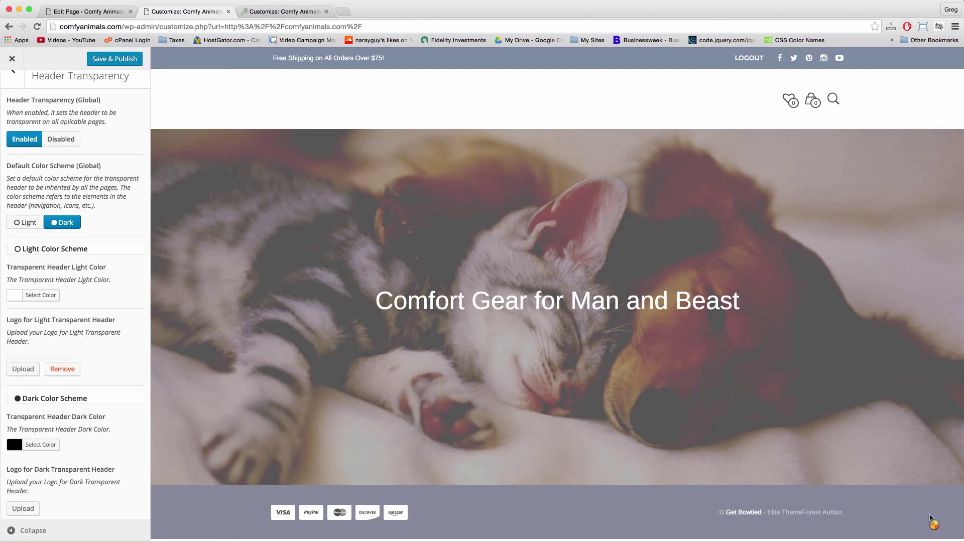
pyautogui.scroll(-1, 140, 325)
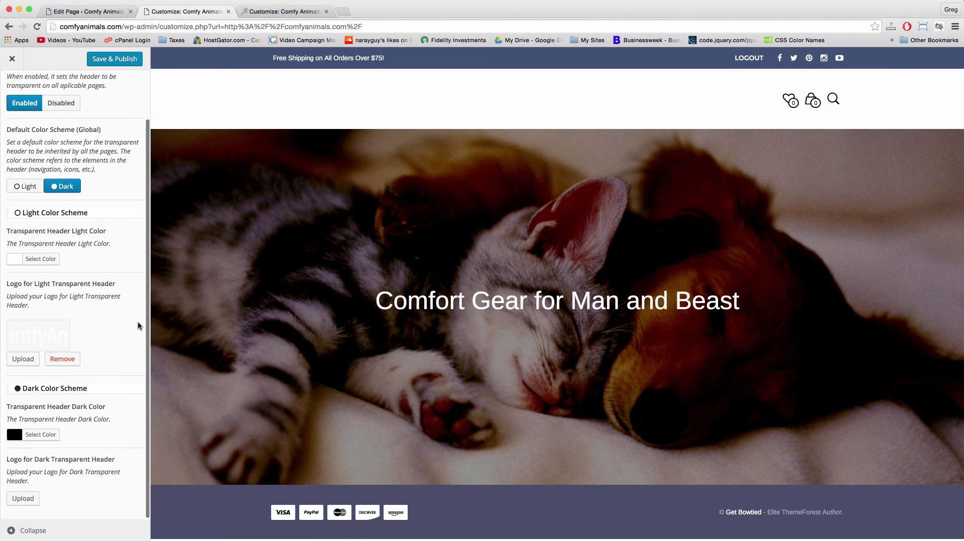
# - Use comfy-logo-dark-version for the dark transparent header and publish the Customizer settings
pyautogui.click(26, 500)
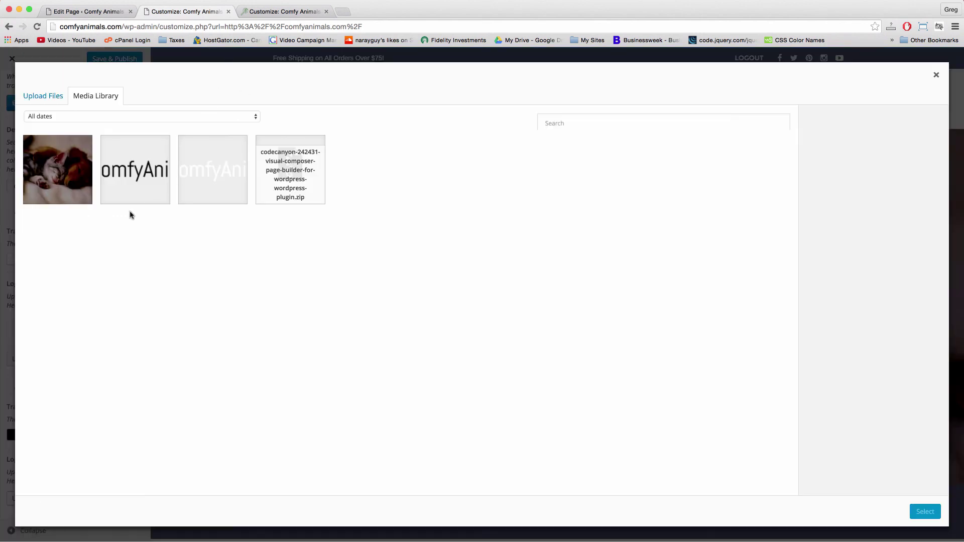
pyautogui.click(131, 187)
pyautogui.click(925, 512)
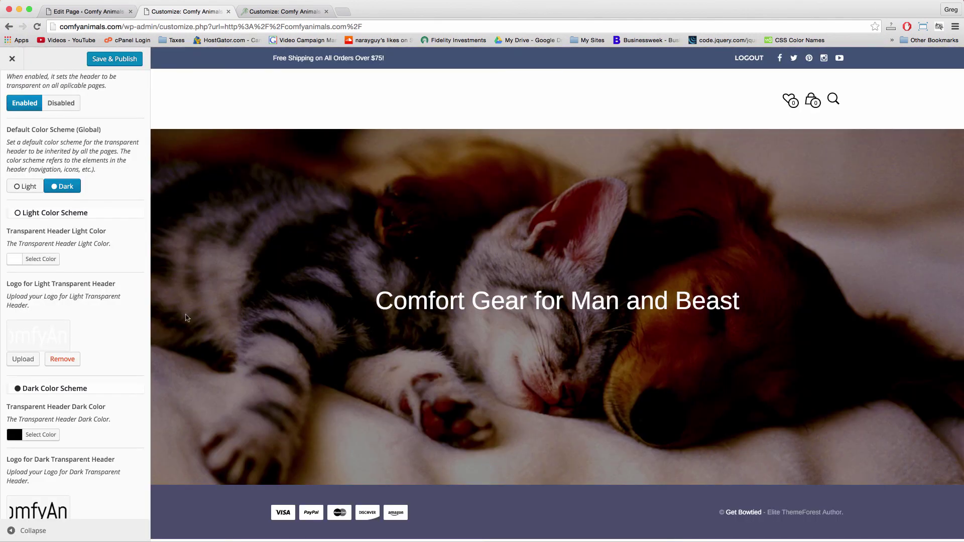
pyautogui.click(119, 58)
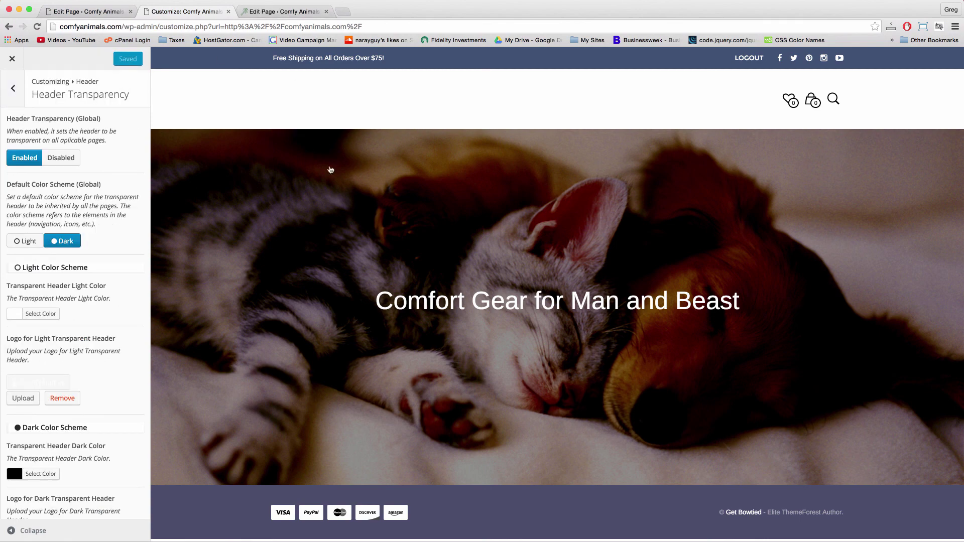
pyautogui.click(100, 16)
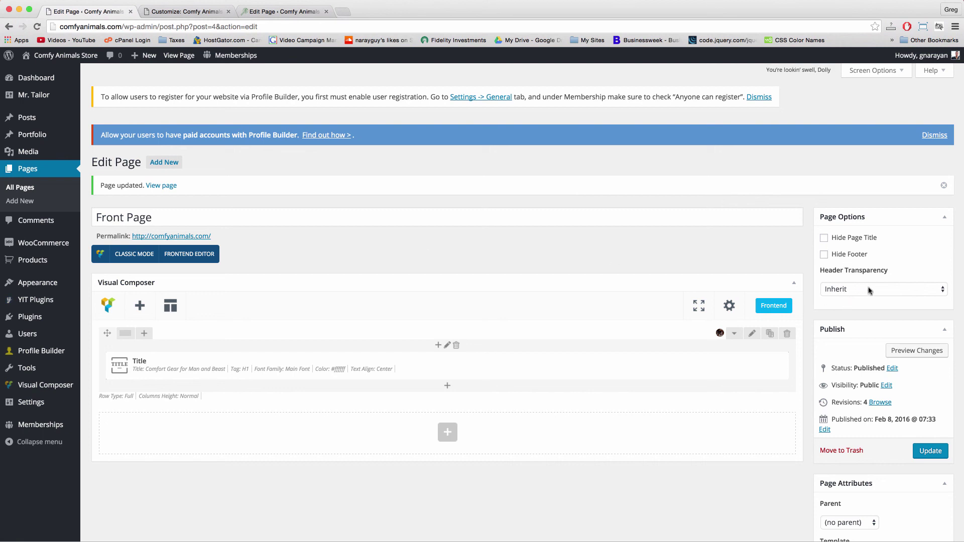
# - Set the Front Page's Header Transparency to Light and update the page
pyautogui.click(848, 291)
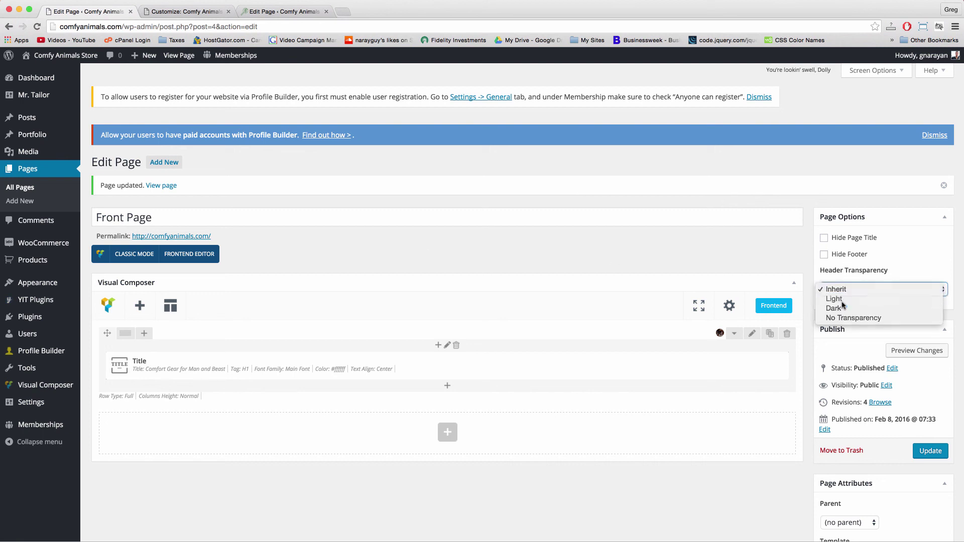
pyautogui.click(844, 301)
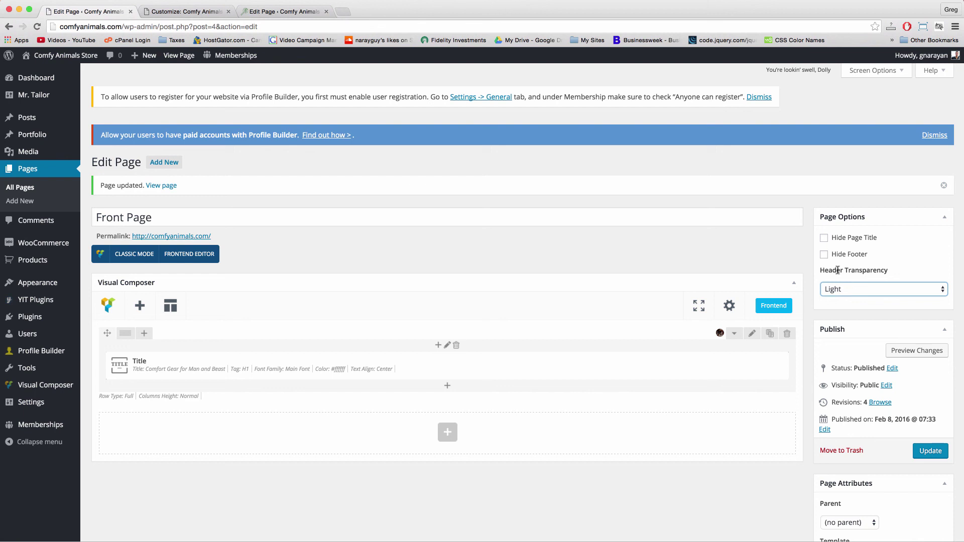
pyautogui.click(930, 452)
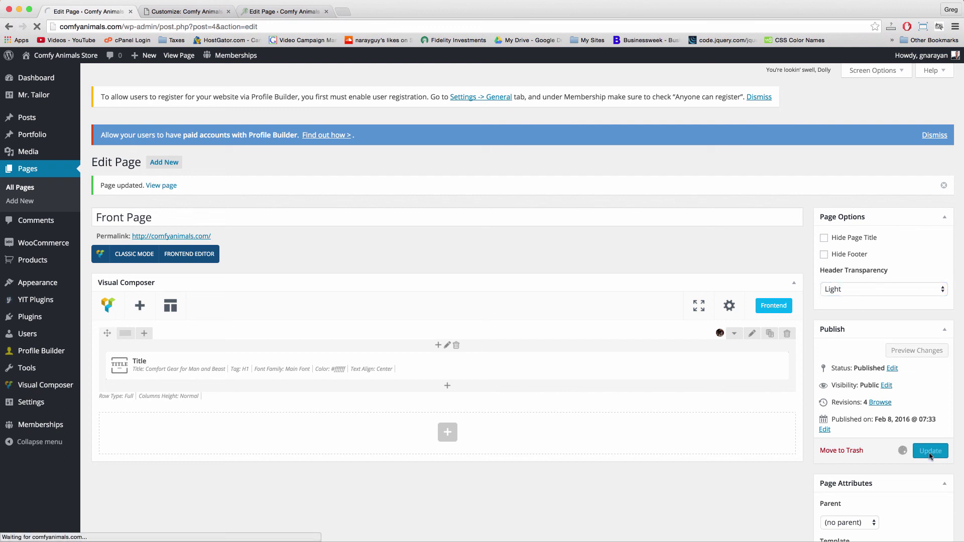
pyautogui.moveTo(50, 62)
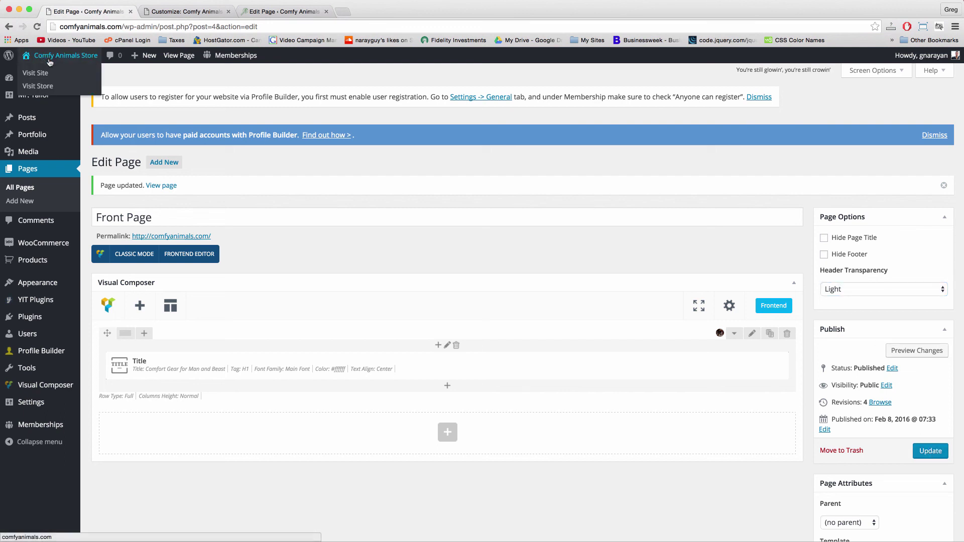
pyautogui.rightClick(50, 59)
pyautogui.click(80, 62)
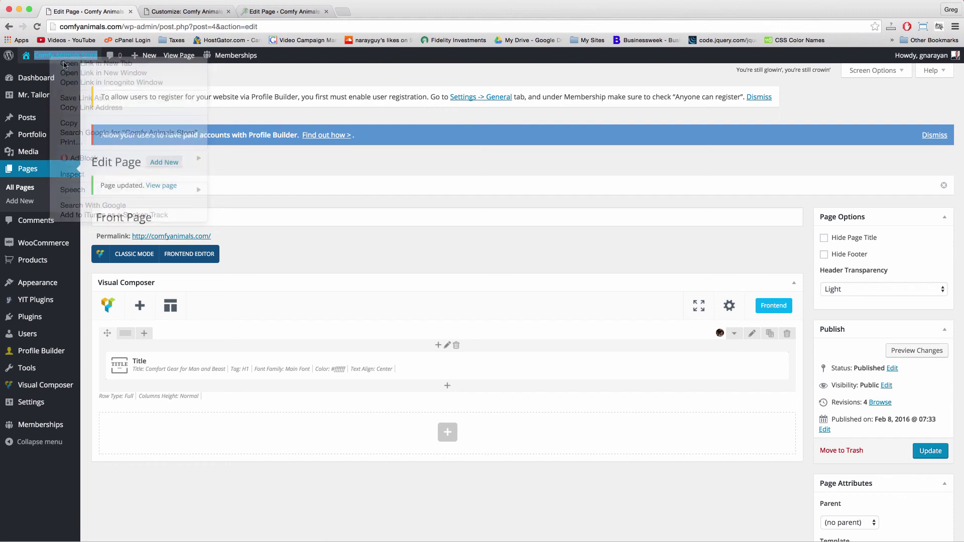
pyautogui.click(179, 15)
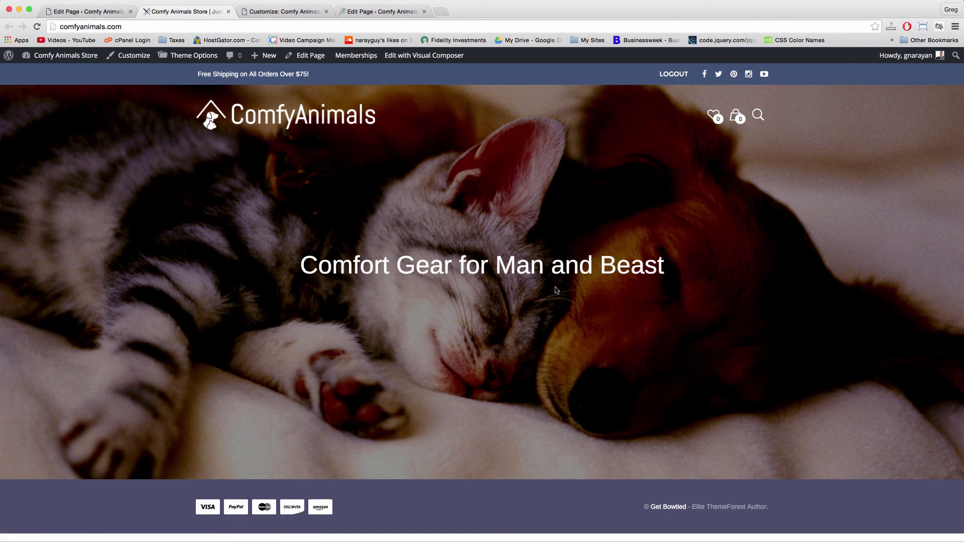
pyautogui.click(82, 14)
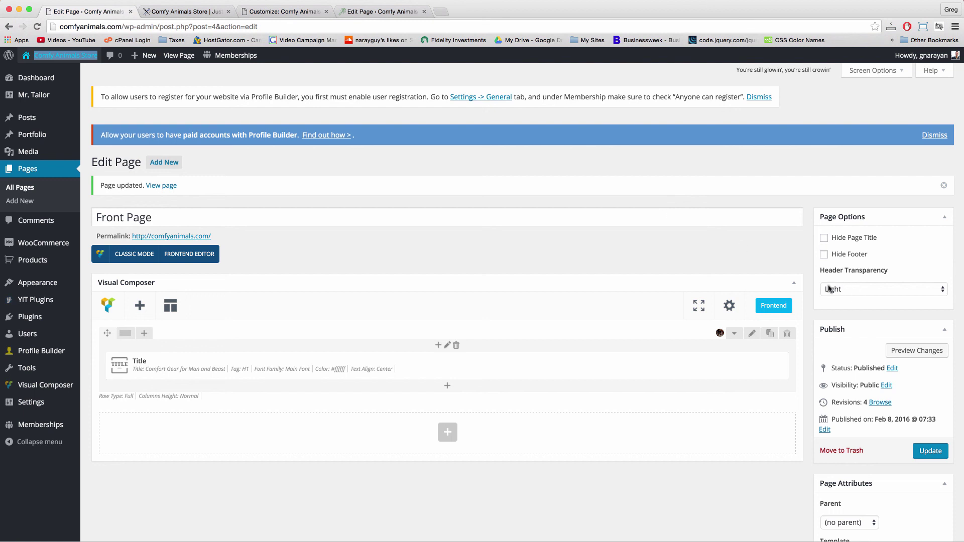
pyautogui.click(864, 295)
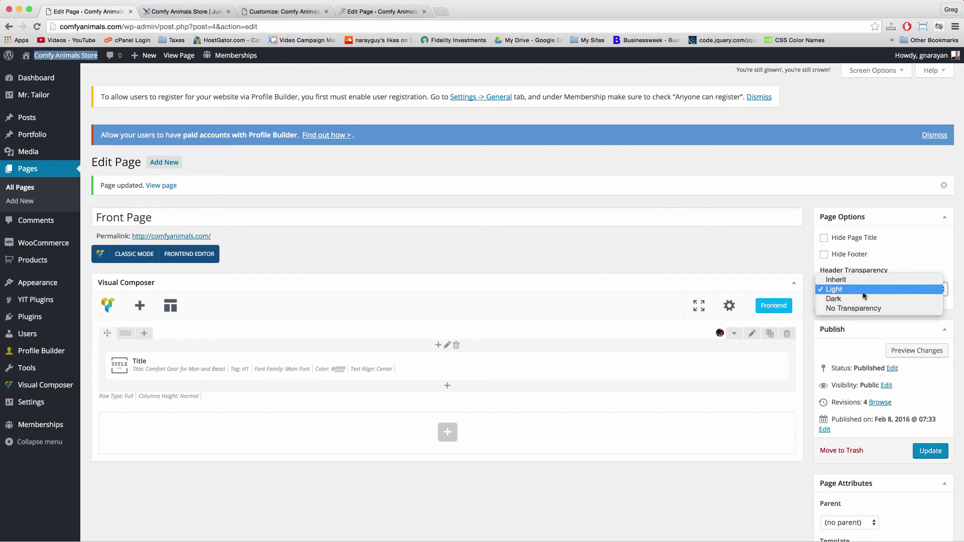
pyautogui.click(833, 289)
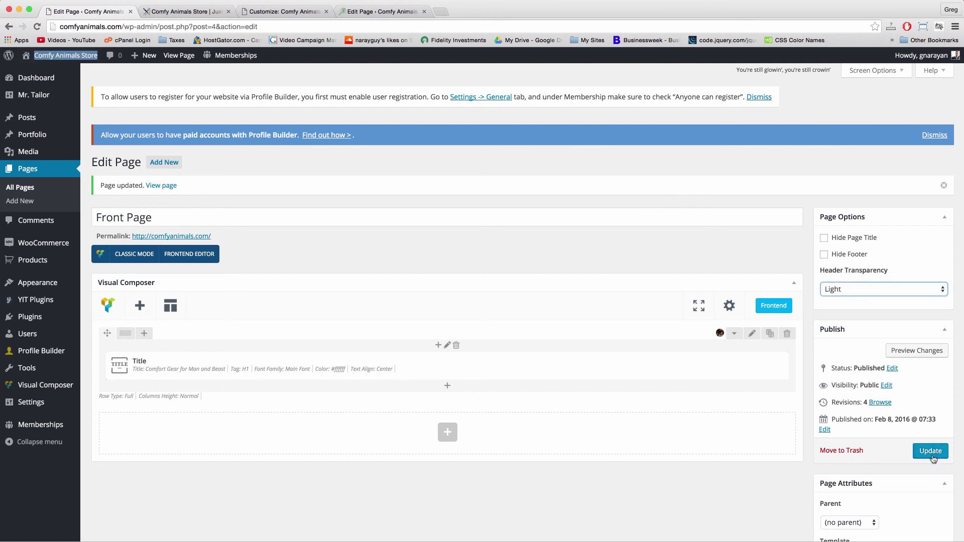